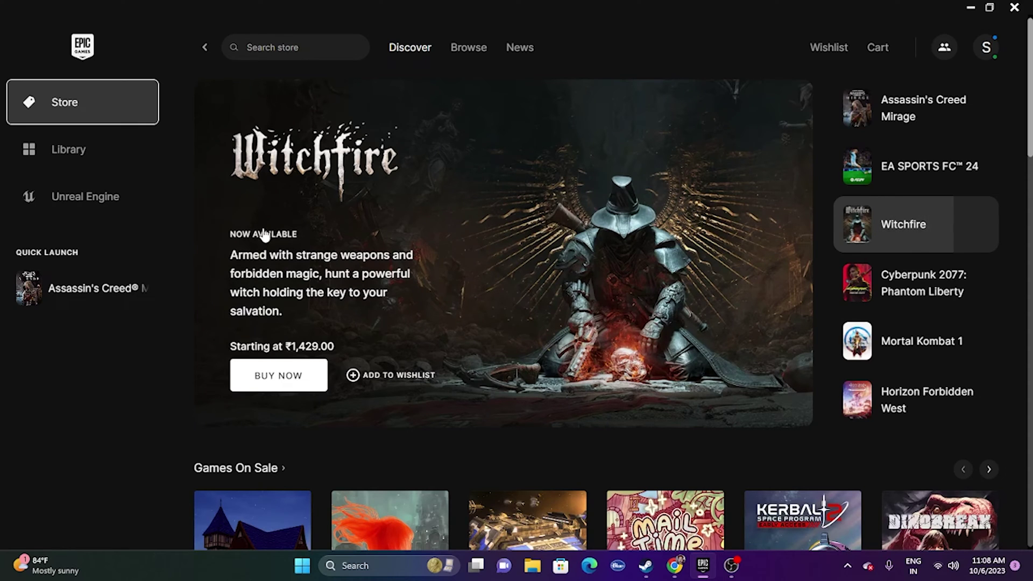
Open the library of owned games in the Epic Games Launcher
left_click(136, 160)
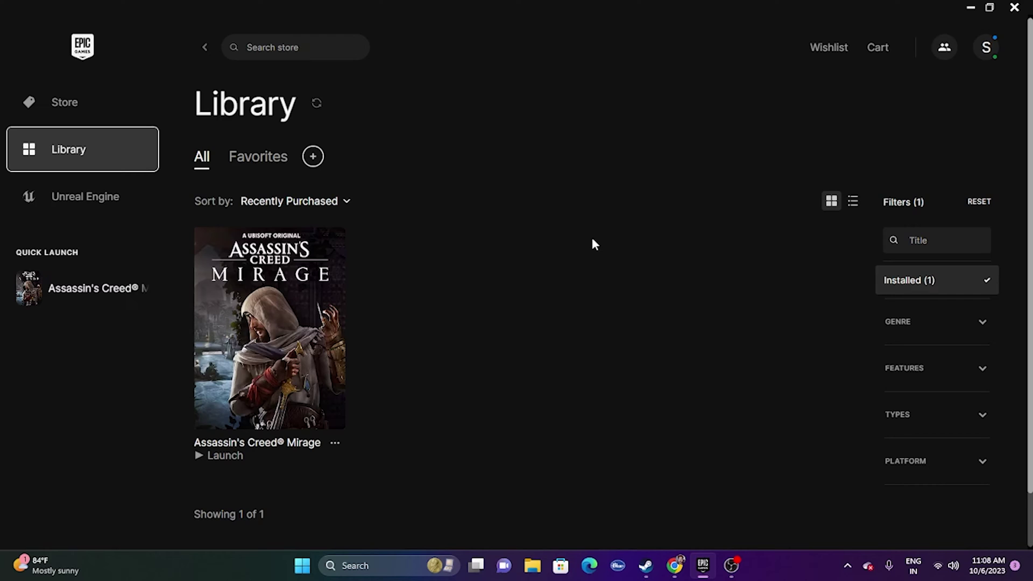
View the Windows power options, including Restart, from the desktop and return to the Epic Games library
left_click(970, 7)
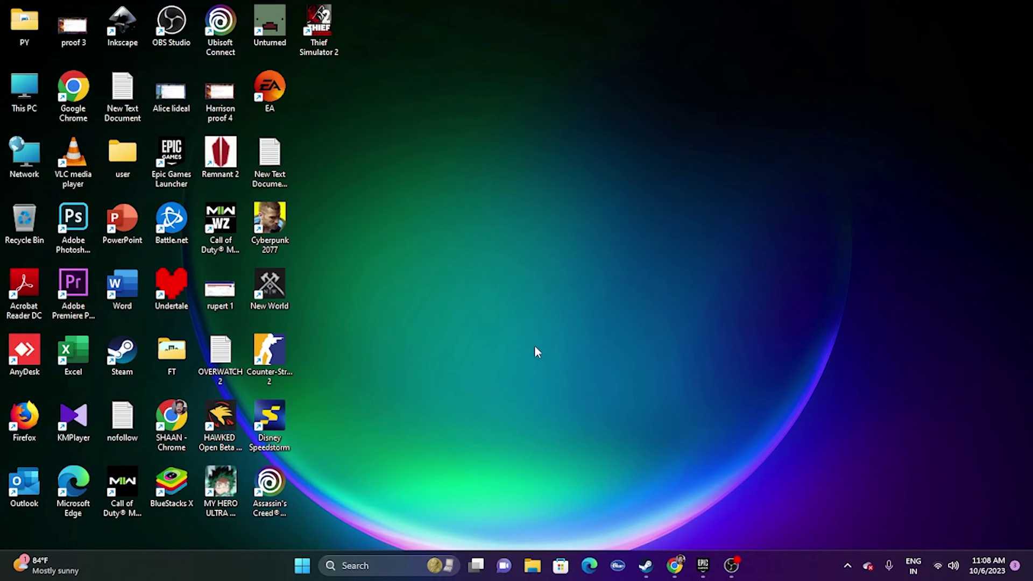
left_click(302, 565)
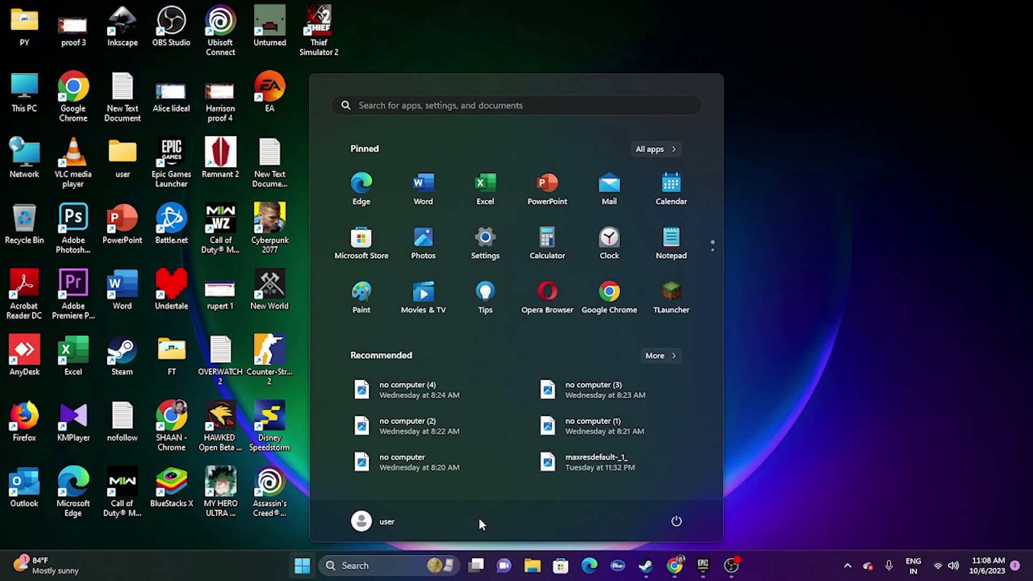
left_click(676, 523)
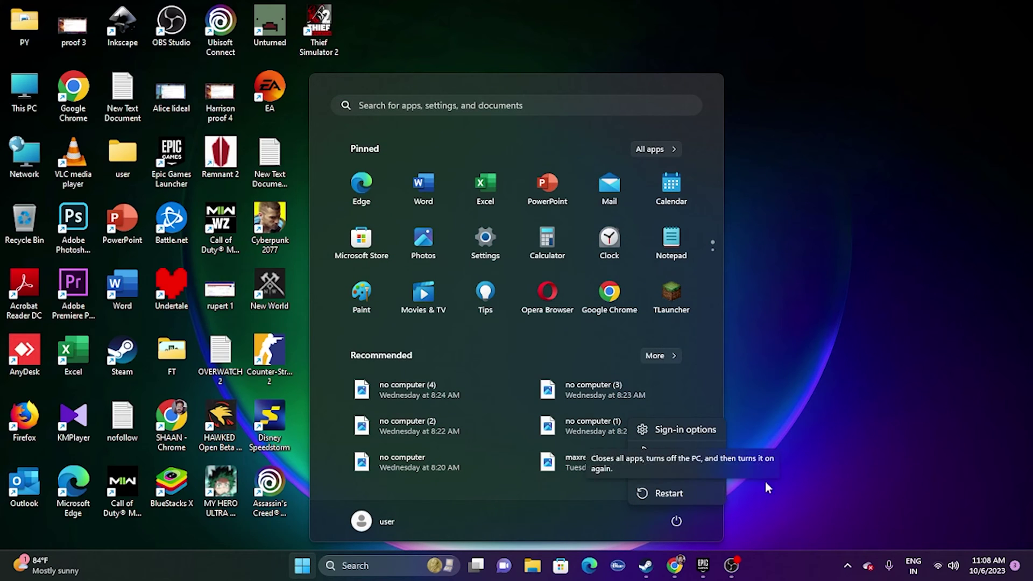
left_click(806, 457)
left_click(703, 565)
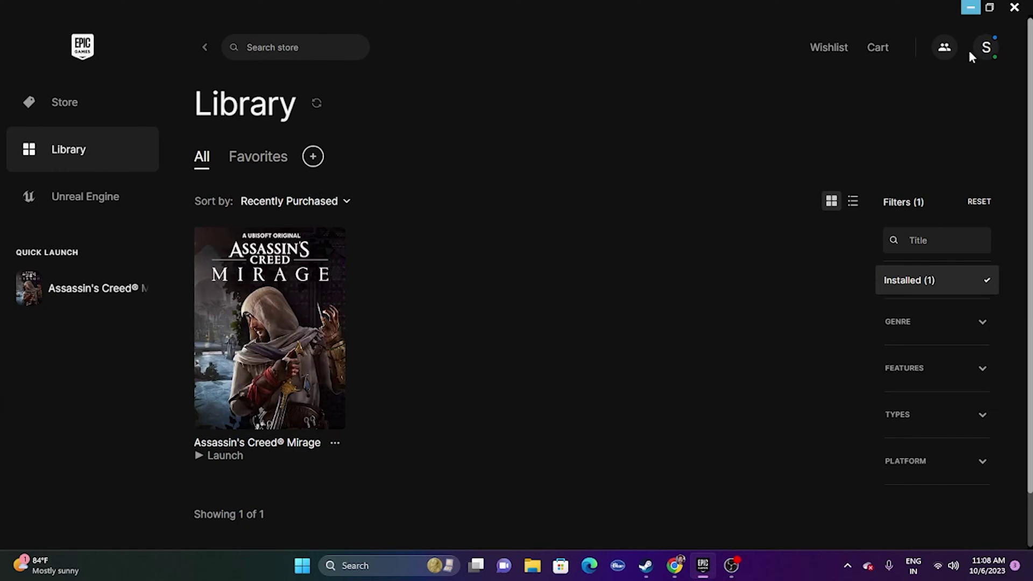
left_click(970, 7)
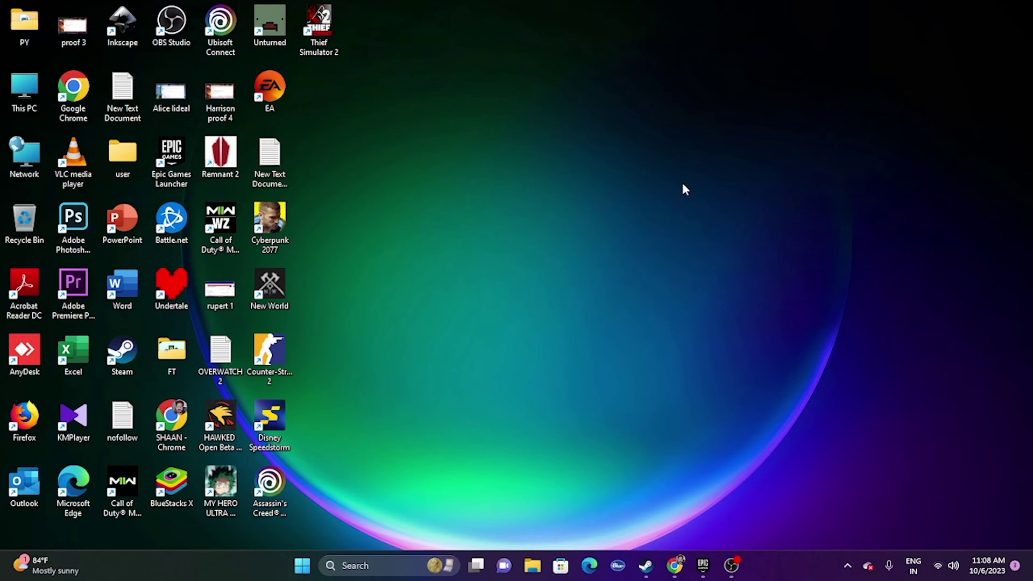
left_click(702, 565)
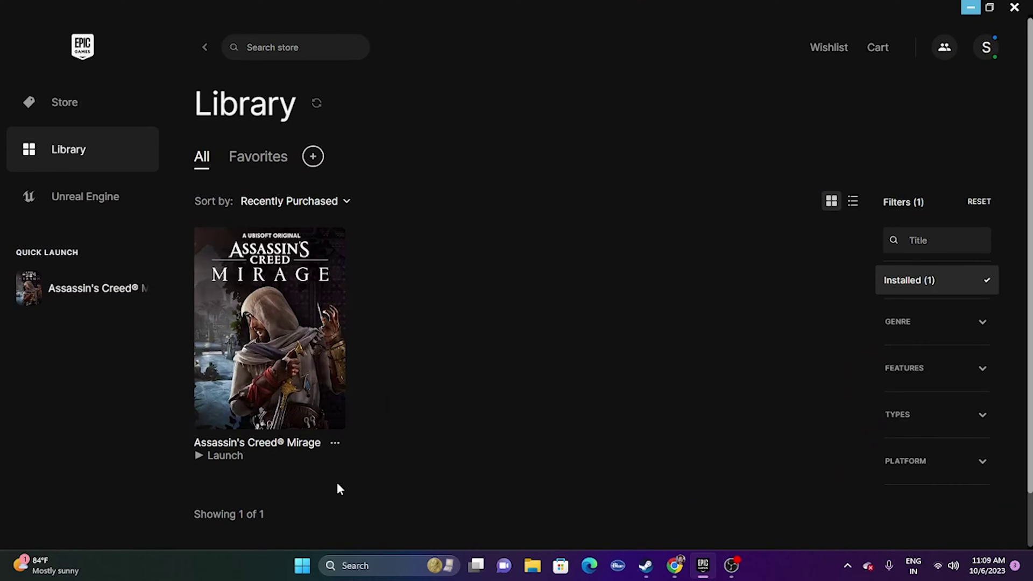
Verify the installed game files of Assassin's Creed Mirage through its management options
left_click(335, 445)
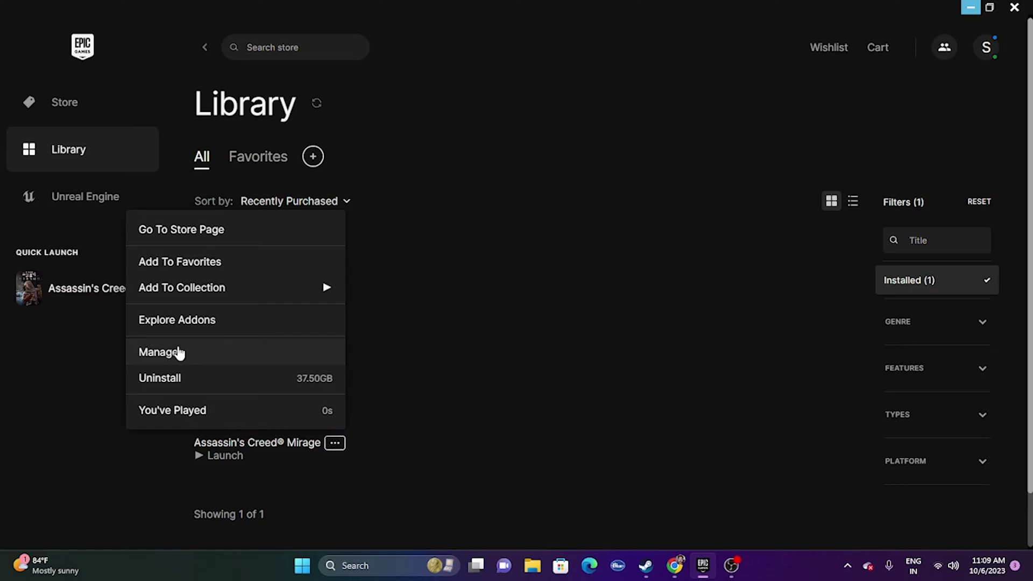
left_click(161, 352)
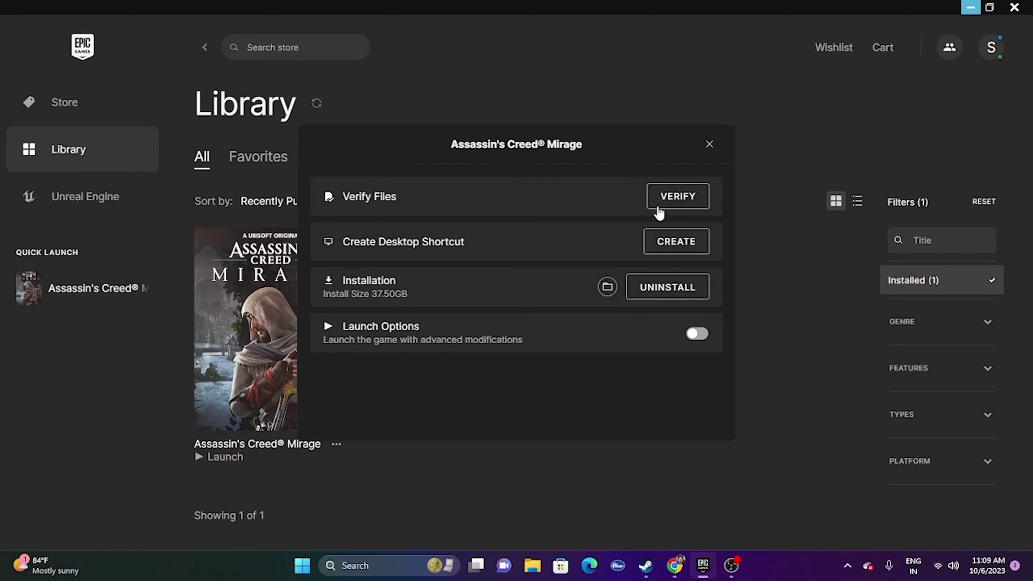
left_click(675, 198)
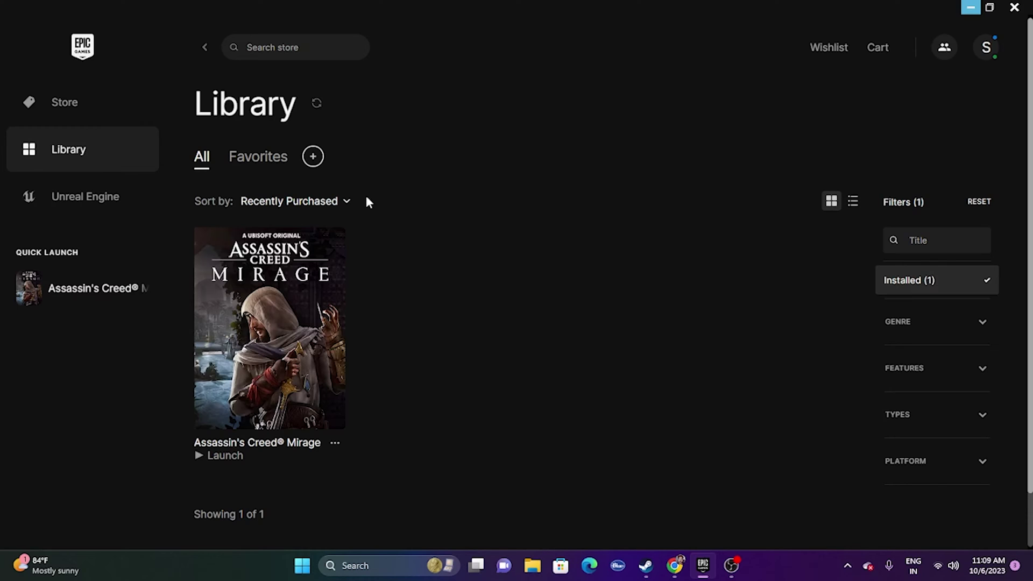
Review the Verify Files option in the management options of Assassin's Creed Mirage and close them
left_click(335, 442)
left_click(232, 357)
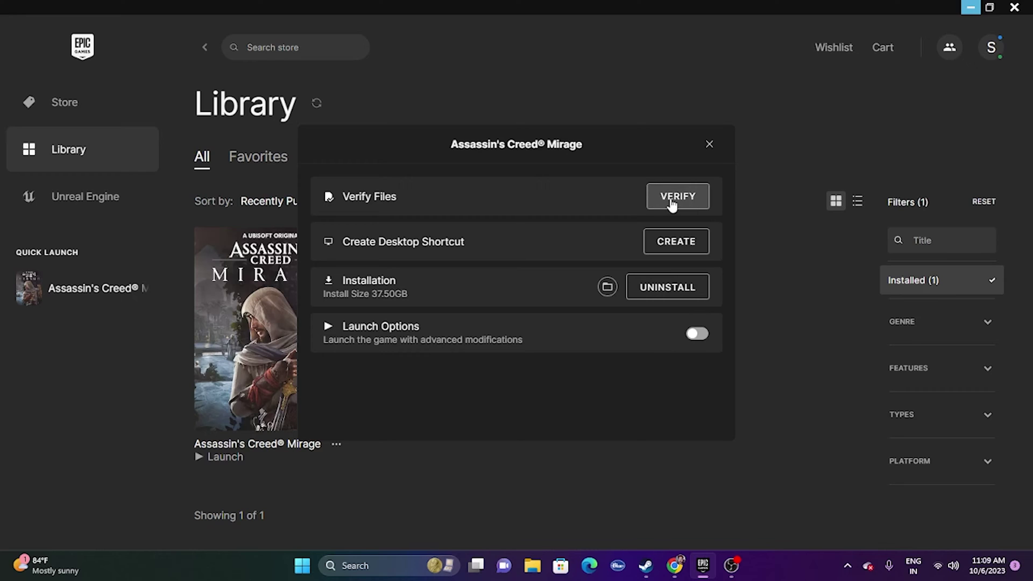
left_click(709, 144)
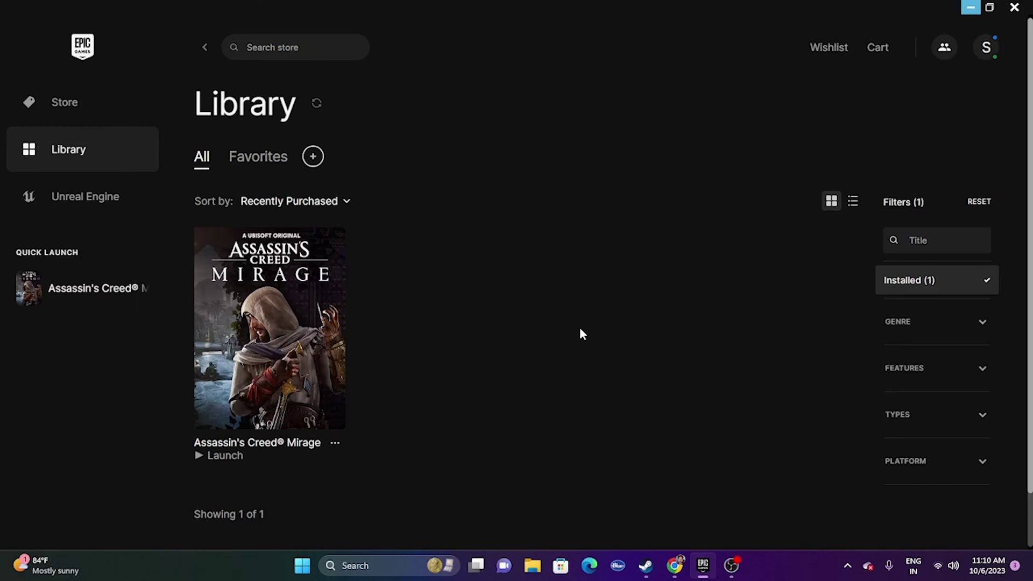
Close and relaunch the Epic Games Launcher, returning to its library
left_click(1014, 7)
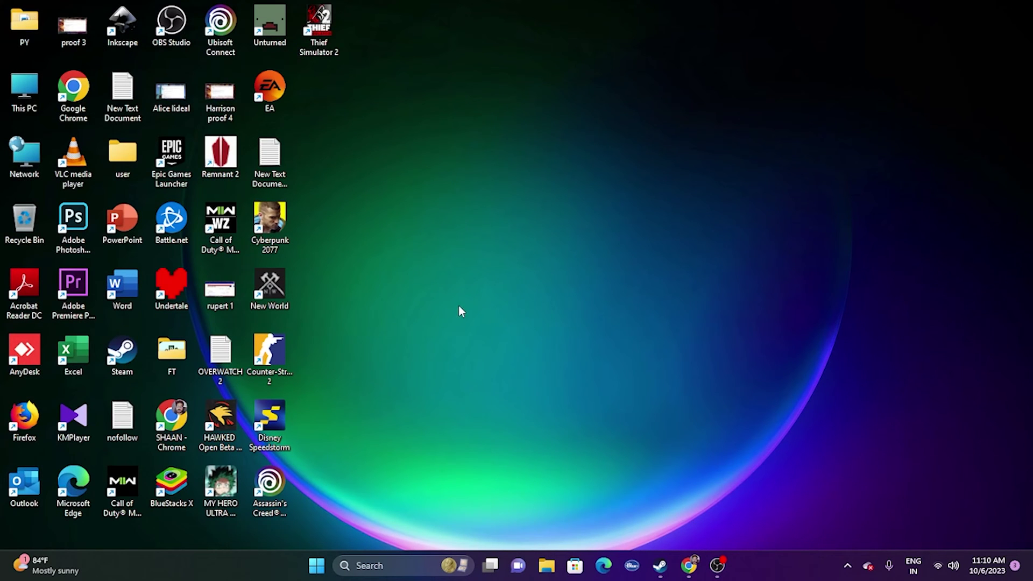
double_click(161, 179)
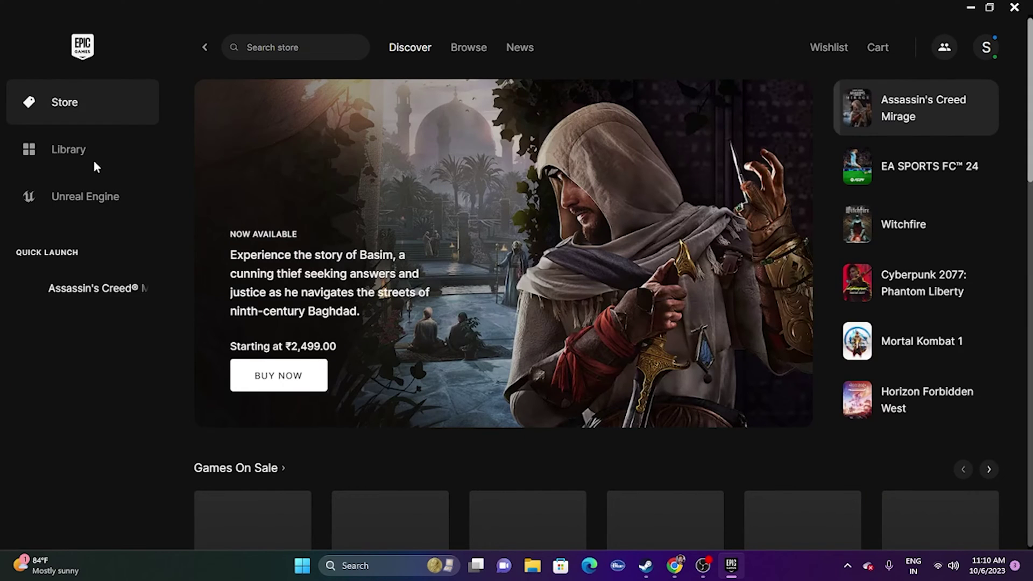
left_click(97, 155)
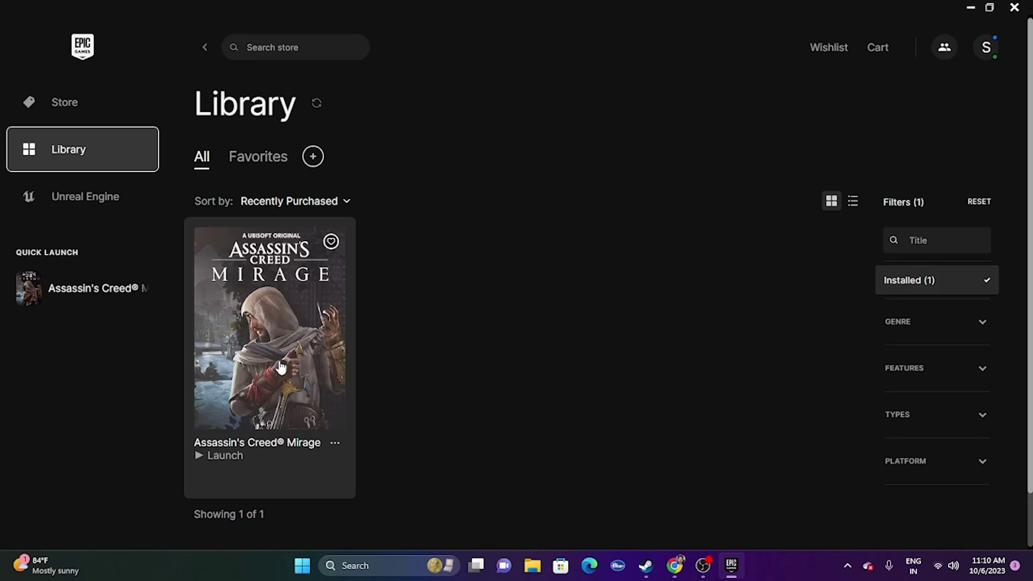
Open the installation folder of Assassin's Creed Mirage from the game's management options
left_click(335, 443)
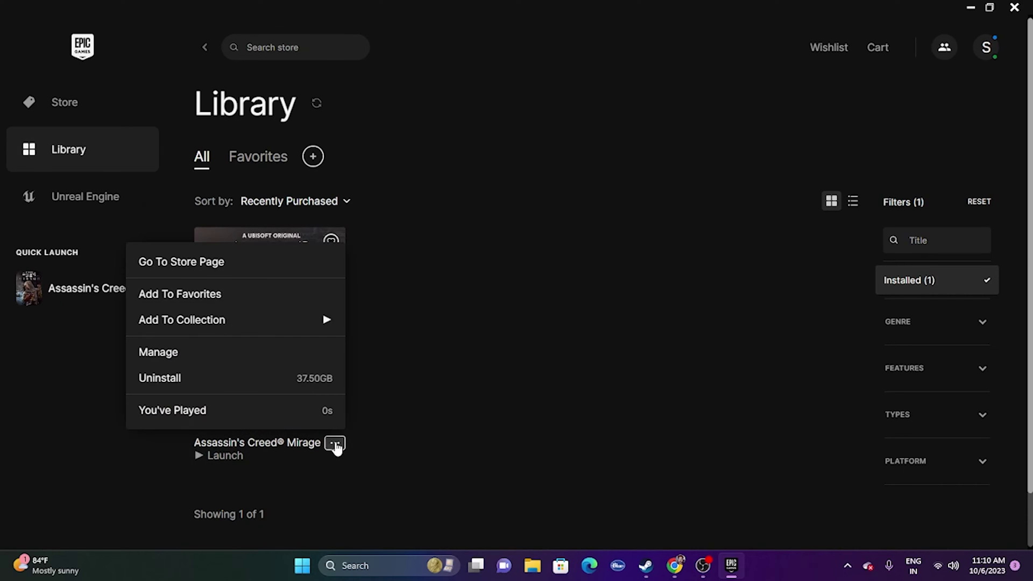
left_click(184, 360)
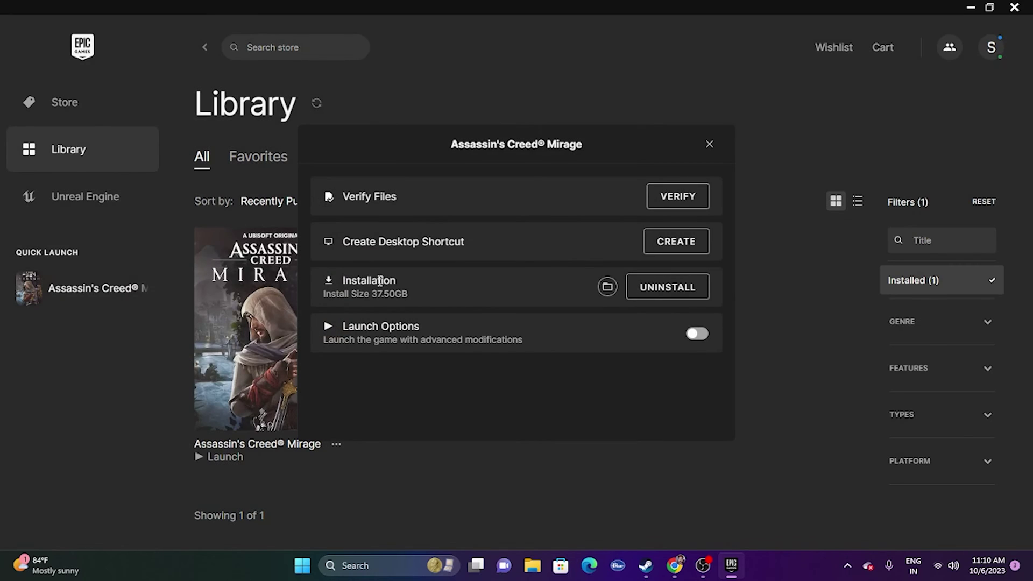
left_click(607, 286)
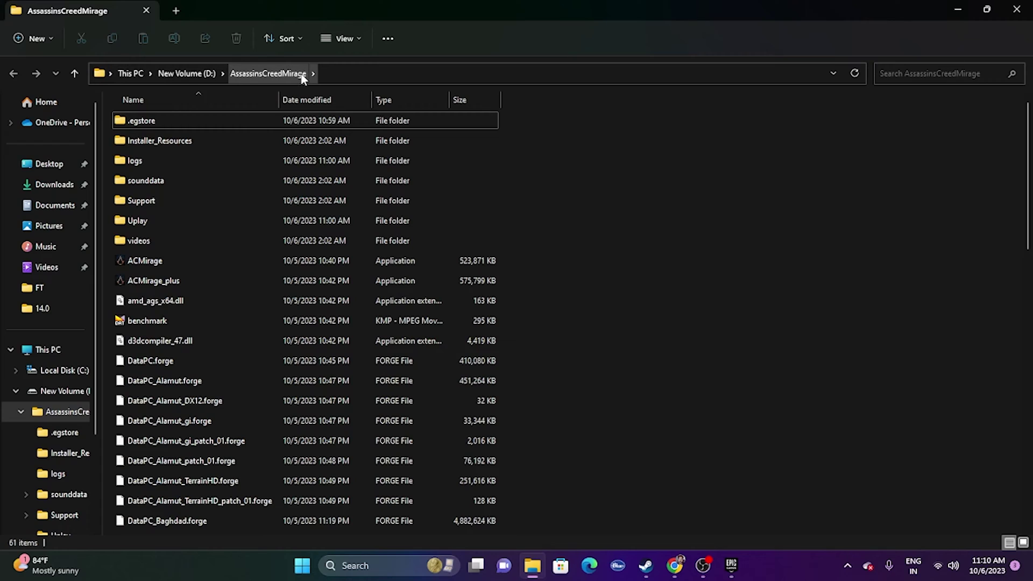
Set the ACMirage application to run as an administrator in its compatibility properties and apply the change
left_click(139, 264)
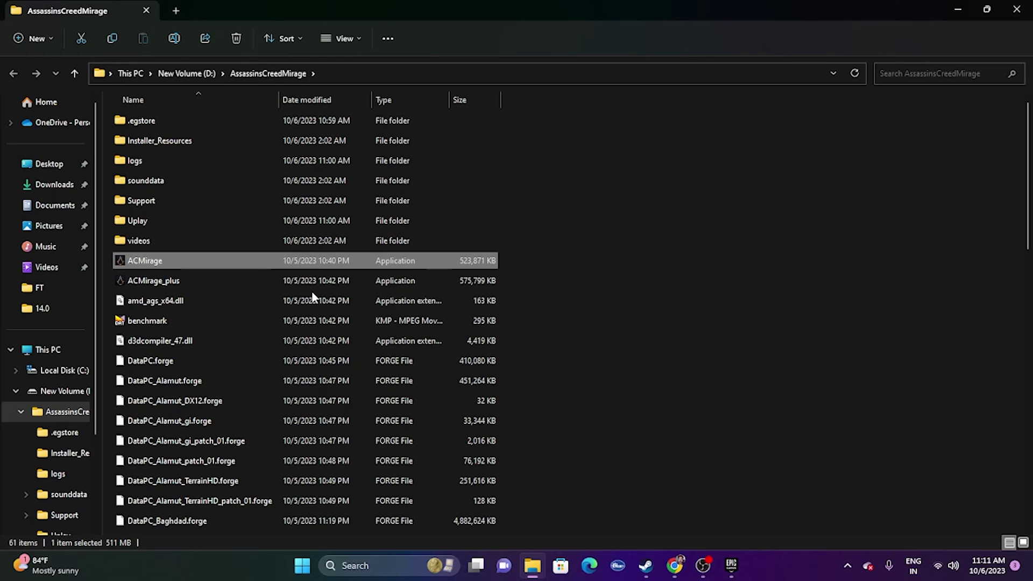
right_click(183, 261)
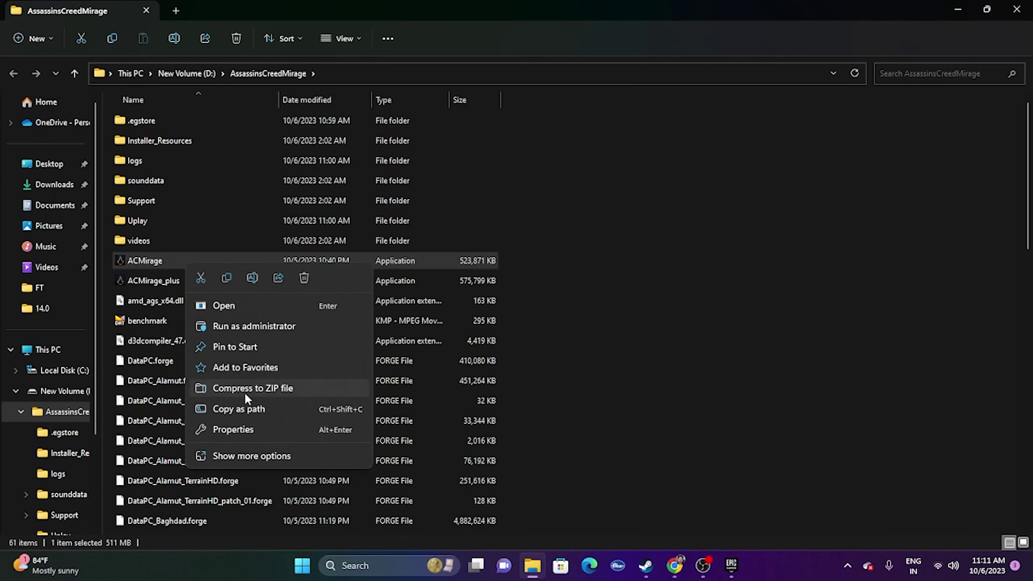
left_click(243, 455)
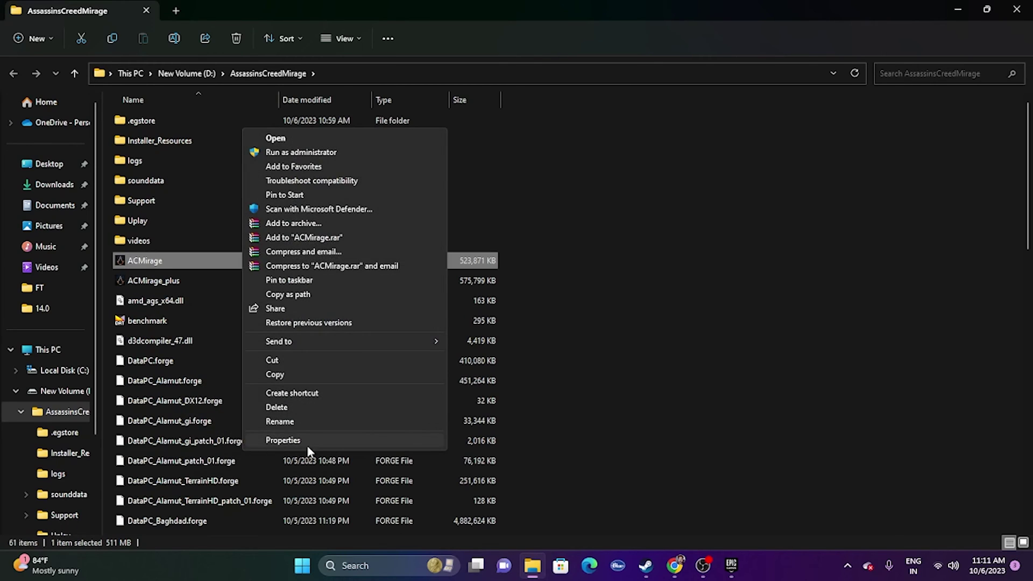
left_click(283, 440)
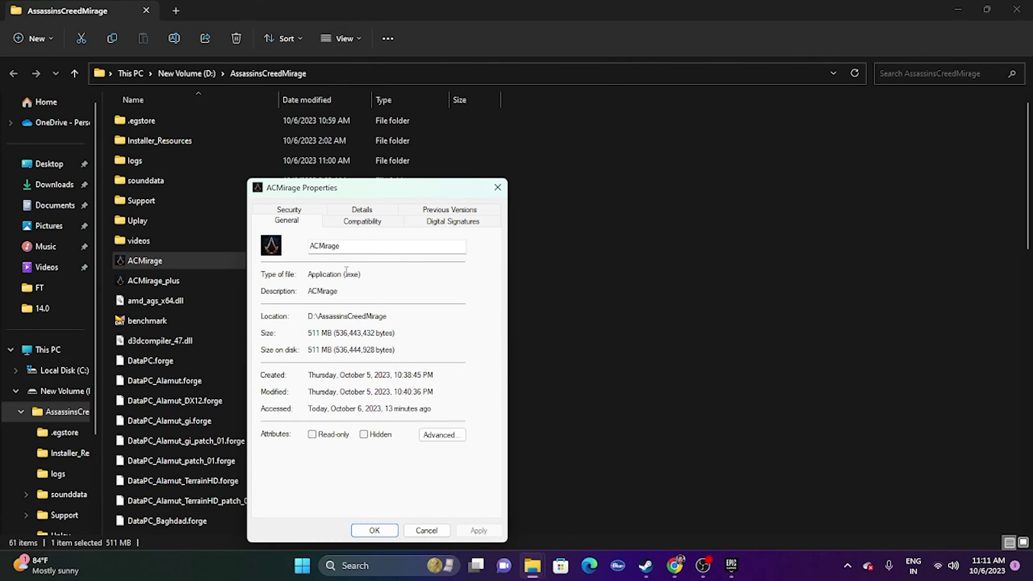
left_click(361, 223)
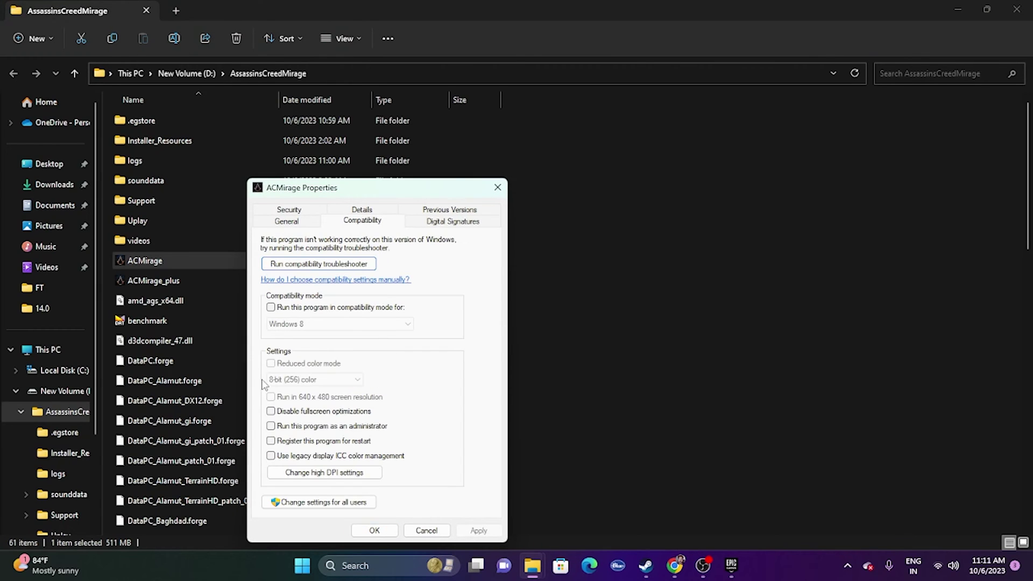
left_click(271, 426)
left_click(473, 531)
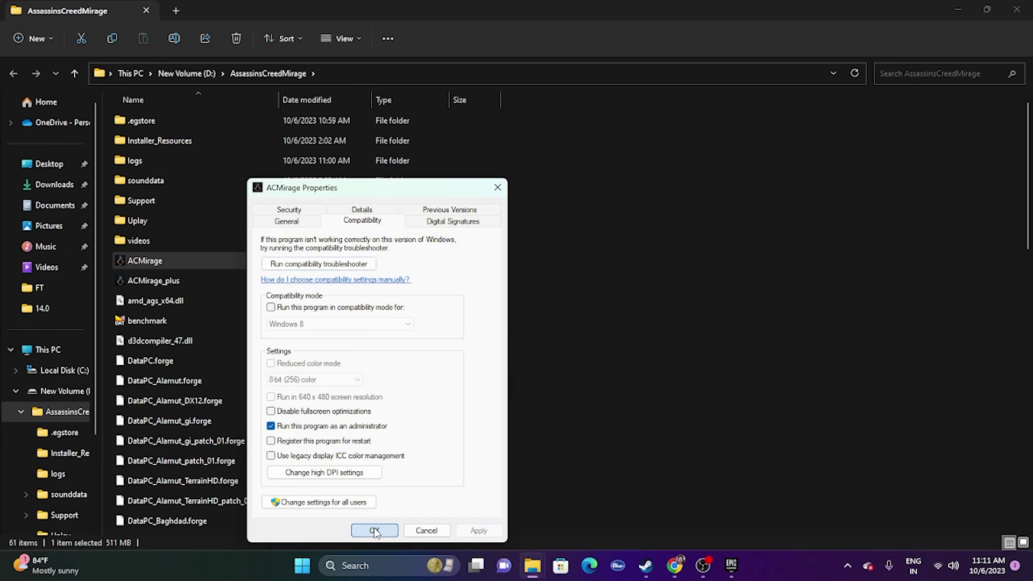
left_click(375, 530)
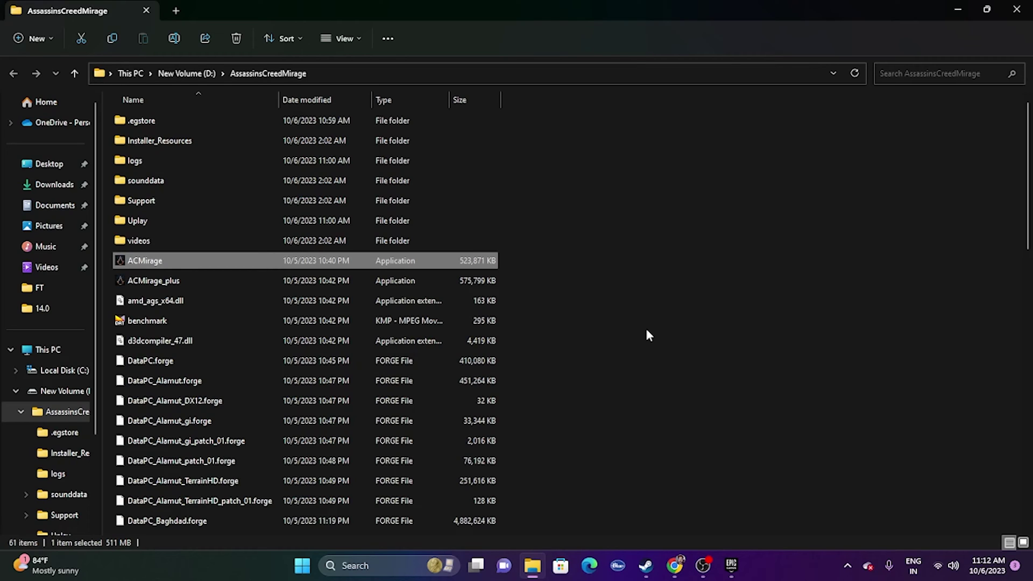
Enable compatibility mode for the ACMirage application in its properties
right_click(350, 262)
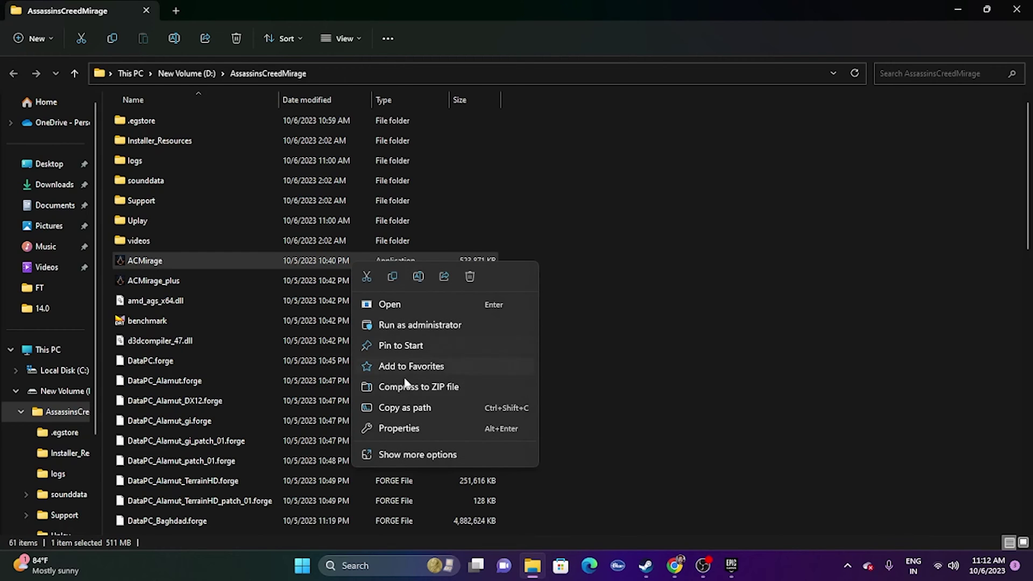
left_click(403, 457)
left_click(467, 445)
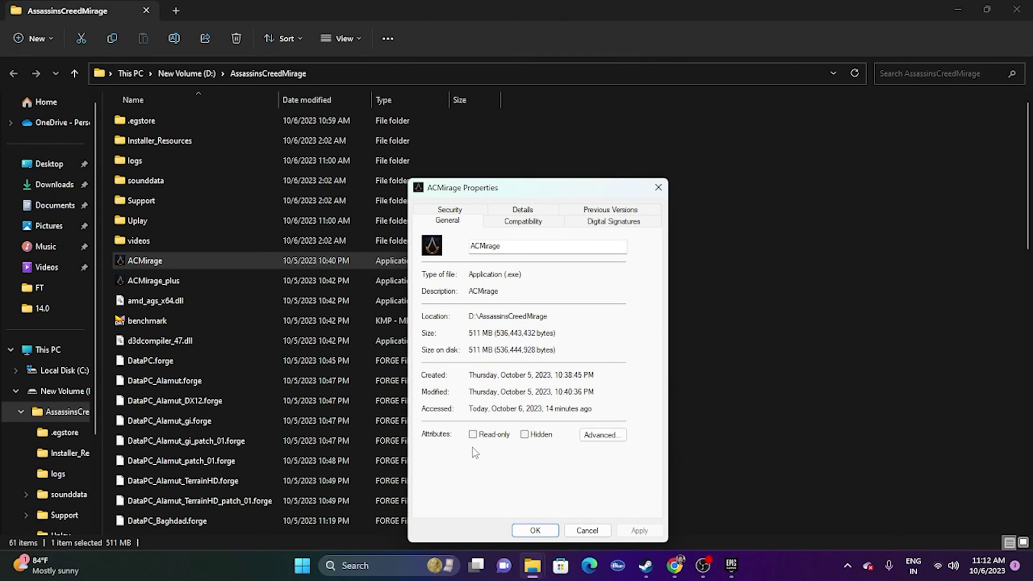
left_click(535, 222)
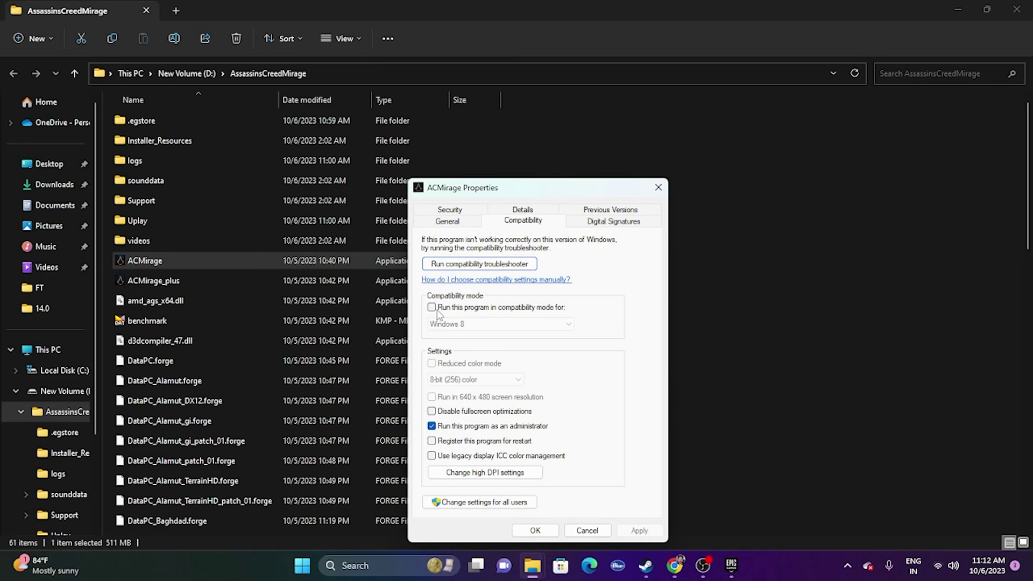
left_click(432, 308)
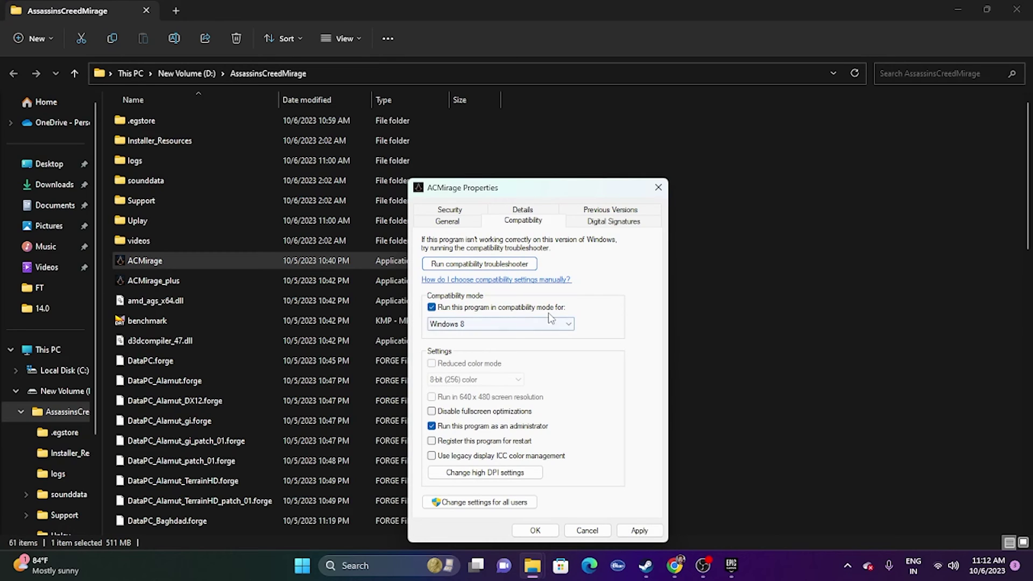
Set ACMirage's compatibility mode to Windows 7 and apply it
left_click(530, 324)
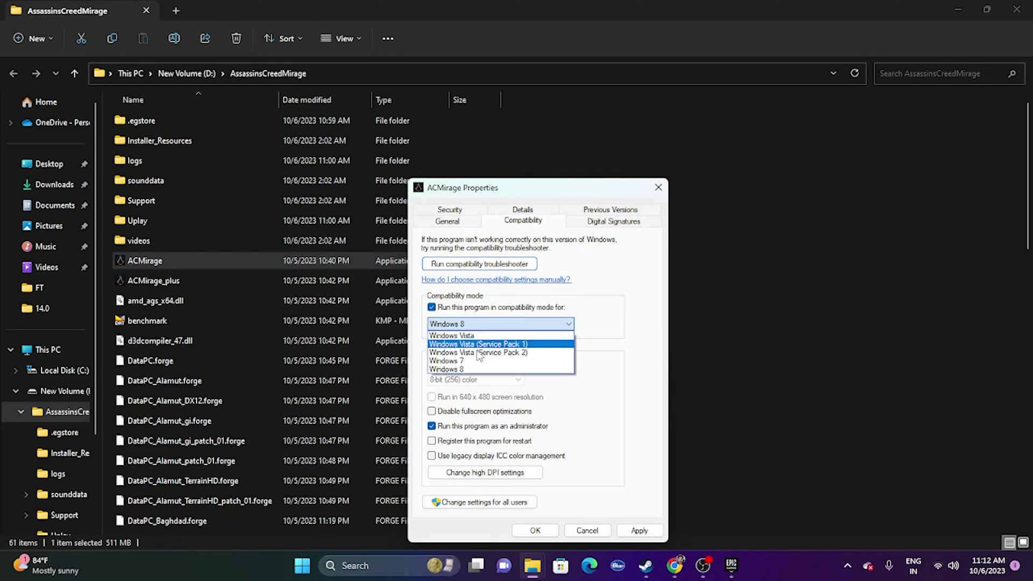
left_click(475, 362)
left_click(469, 325)
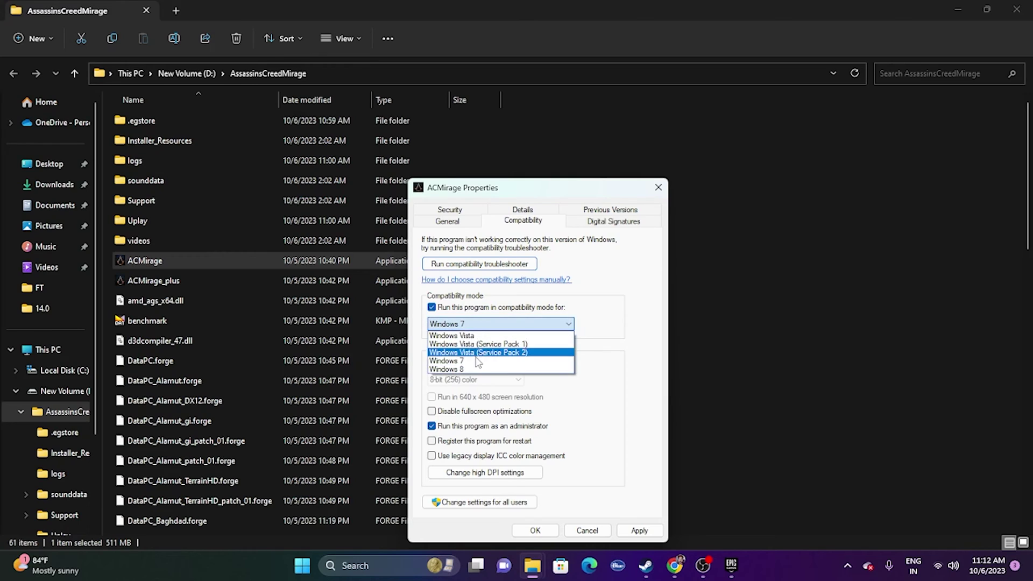
left_click(476, 361)
left_click(624, 531)
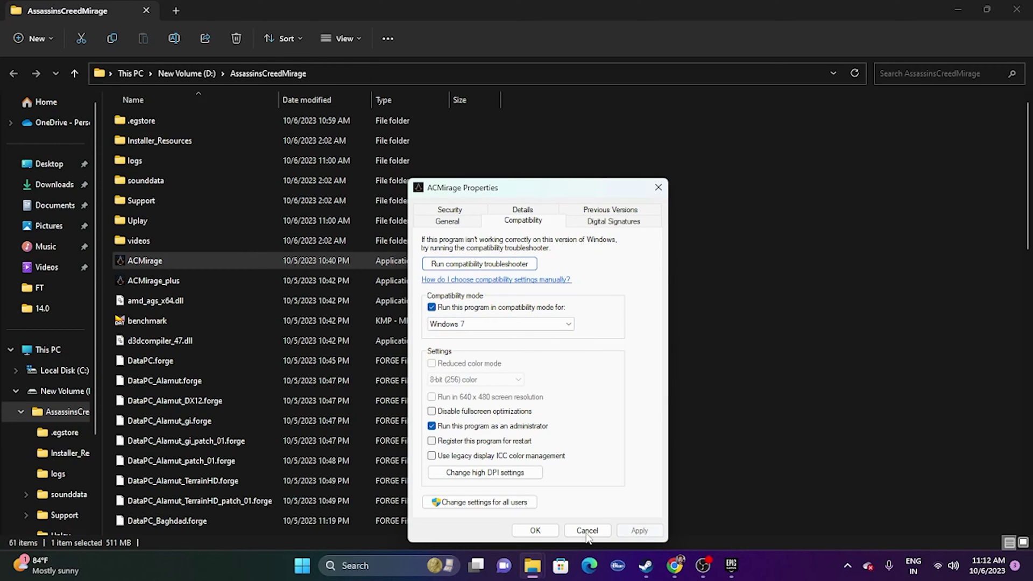
Set ACMirage's compatibility mode to Windows 8, apply it and close the properties
left_click(478, 325)
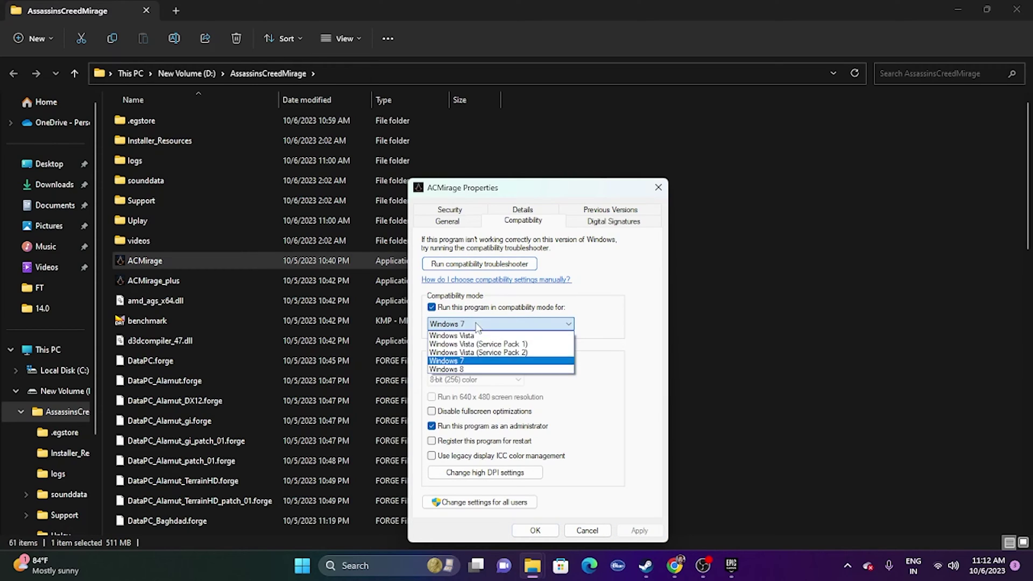
left_click(481, 370)
left_click(639, 530)
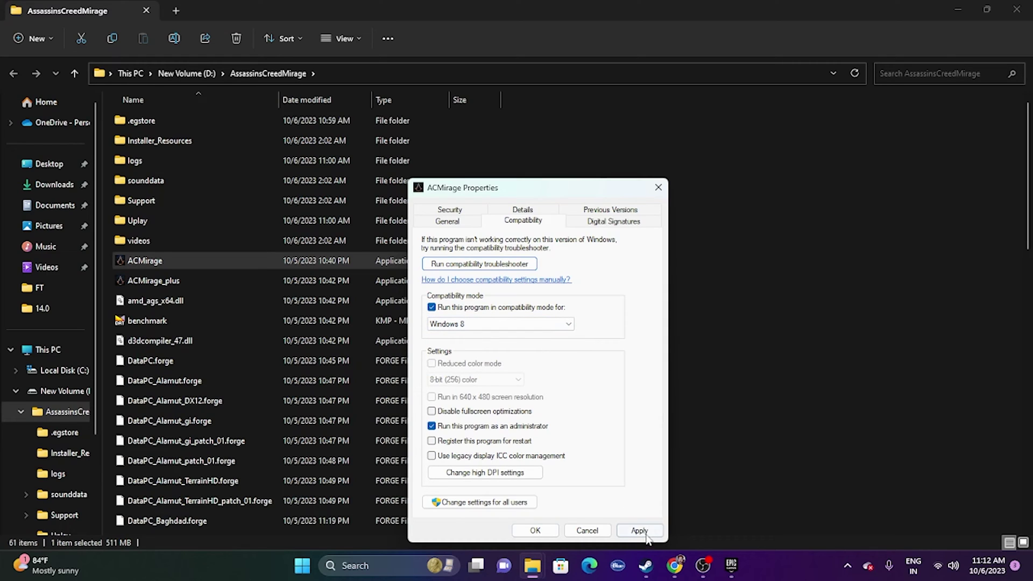
left_click(535, 530)
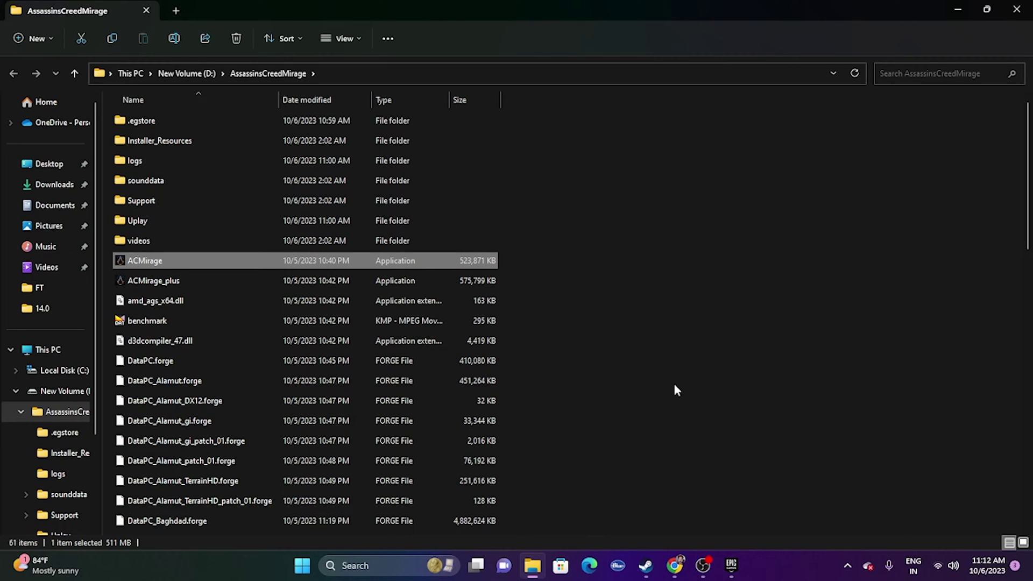
Close the AssassinsCreedMirage folder and the Epic Games Launcher window to get back to the desktop
left_click(1015, 12)
left_click(709, 143)
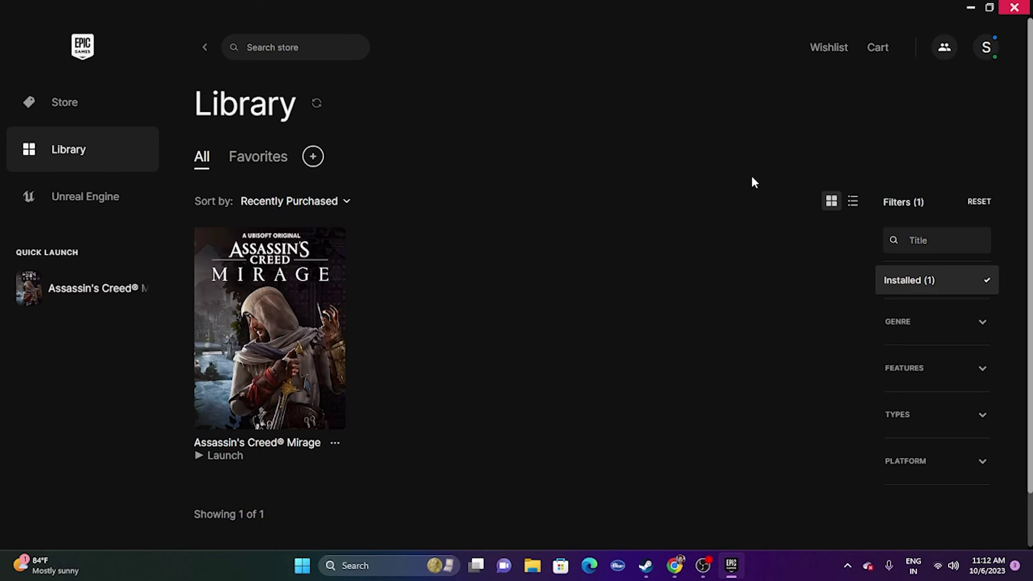
left_click(1014, 7)
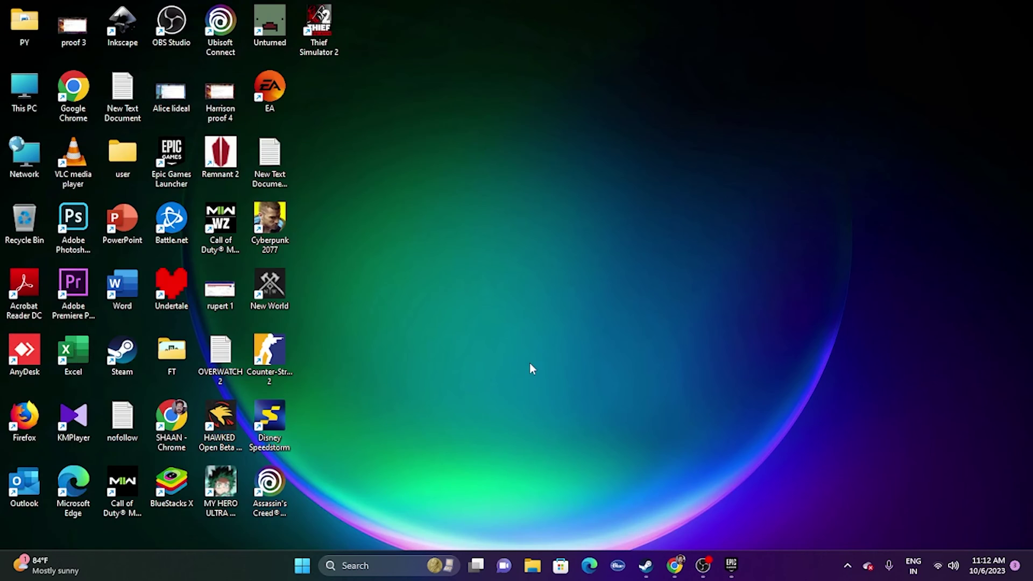
Open the Date & time page in Windows Settings and check the automatic time and time zone options
left_click(359, 566)
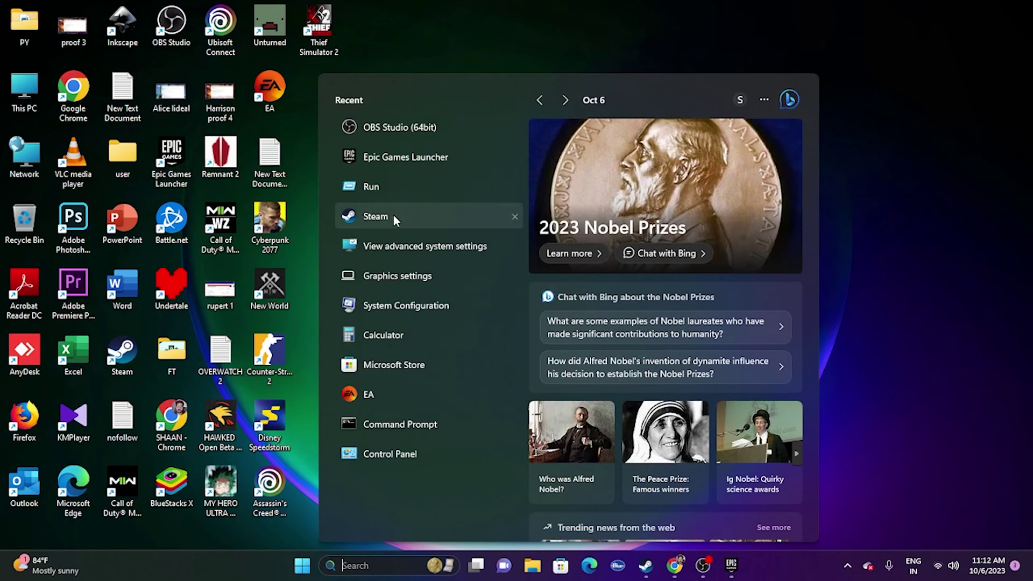
type("set")
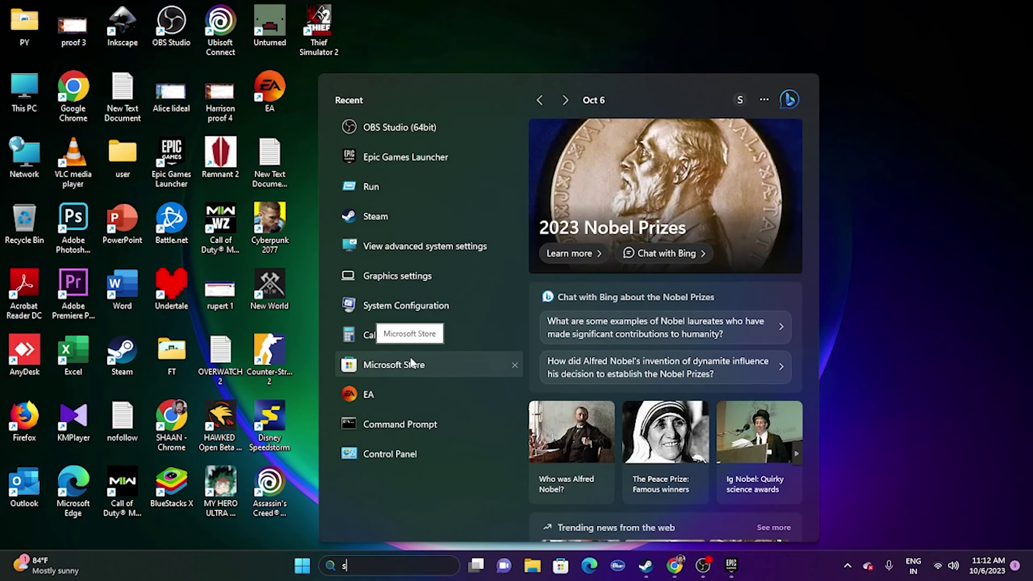
left_click(435, 159)
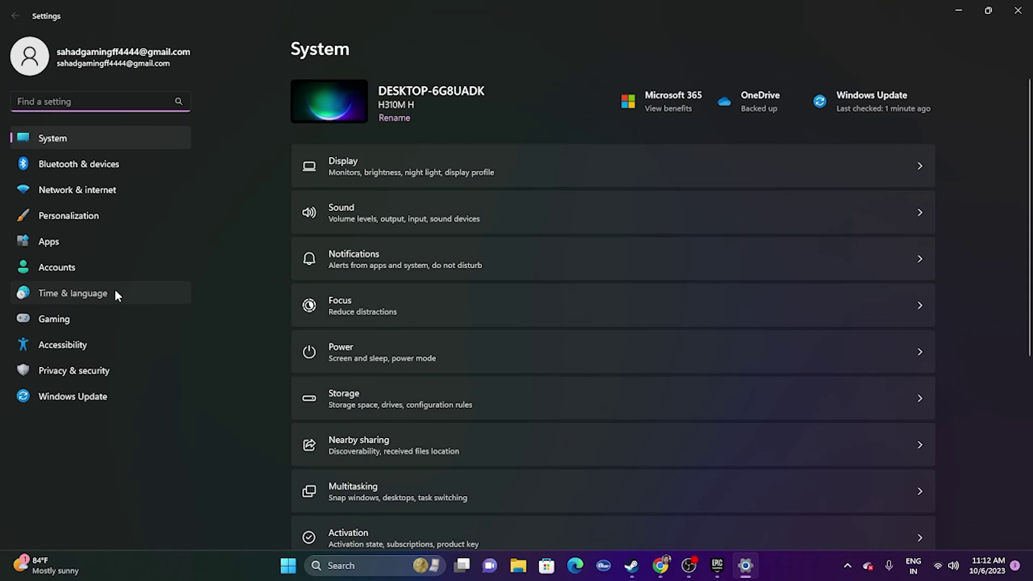
left_click(115, 293)
left_click(429, 153)
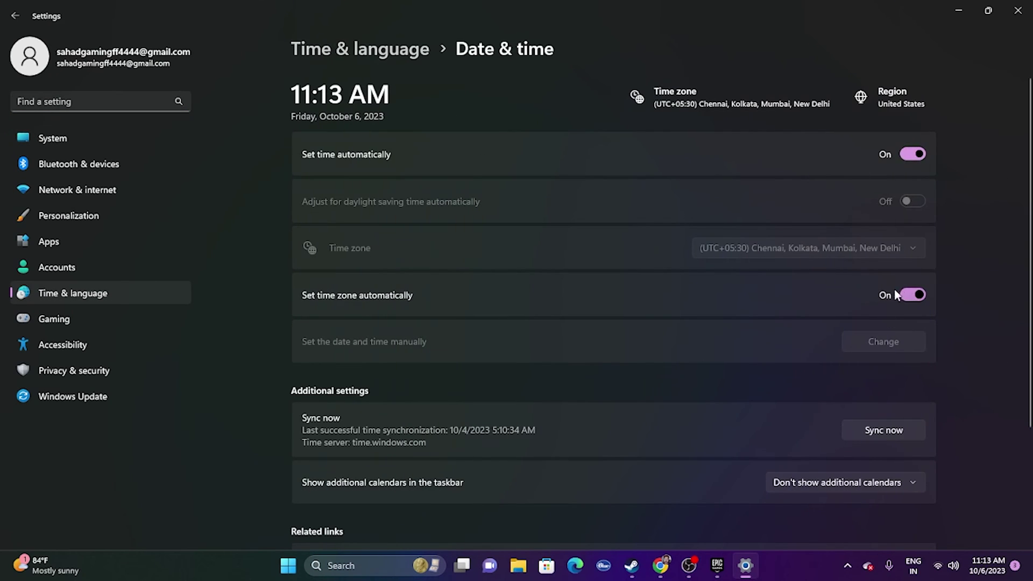
Check the country or region choice on the Language & region page, leave it as is, and close Settings
left_click(15, 15)
left_click(374, 199)
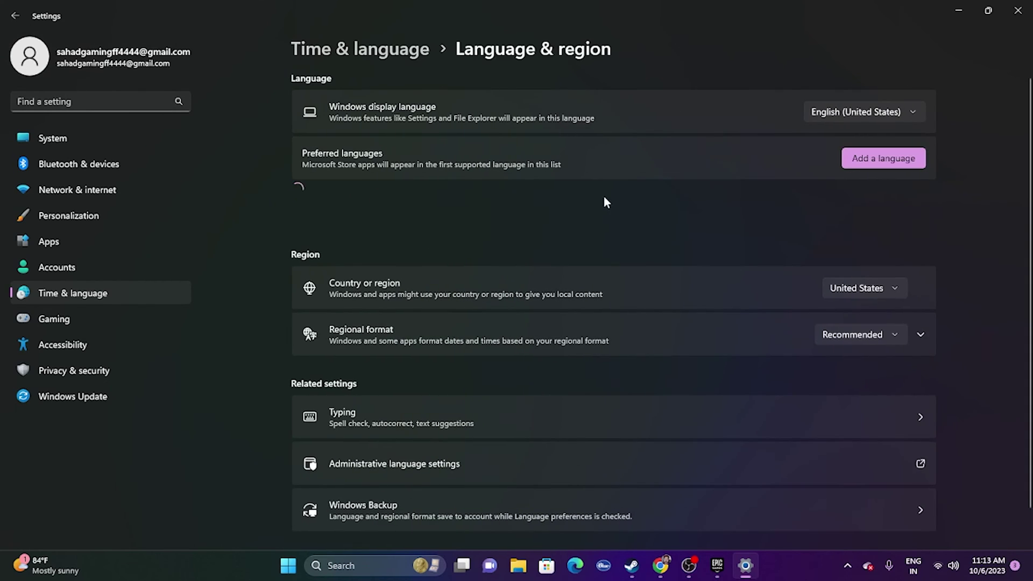
left_click(899, 289)
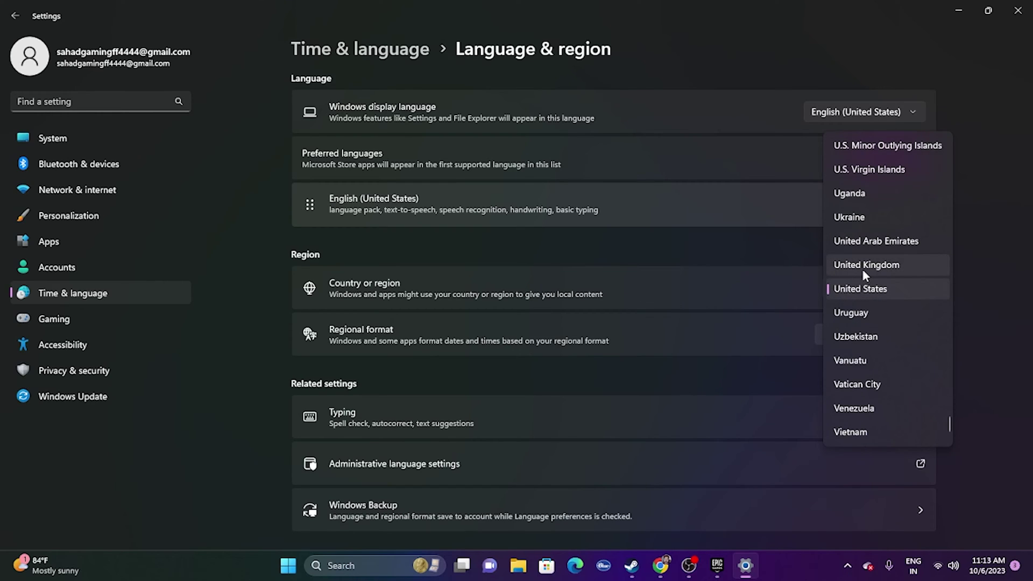
left_click(995, 249)
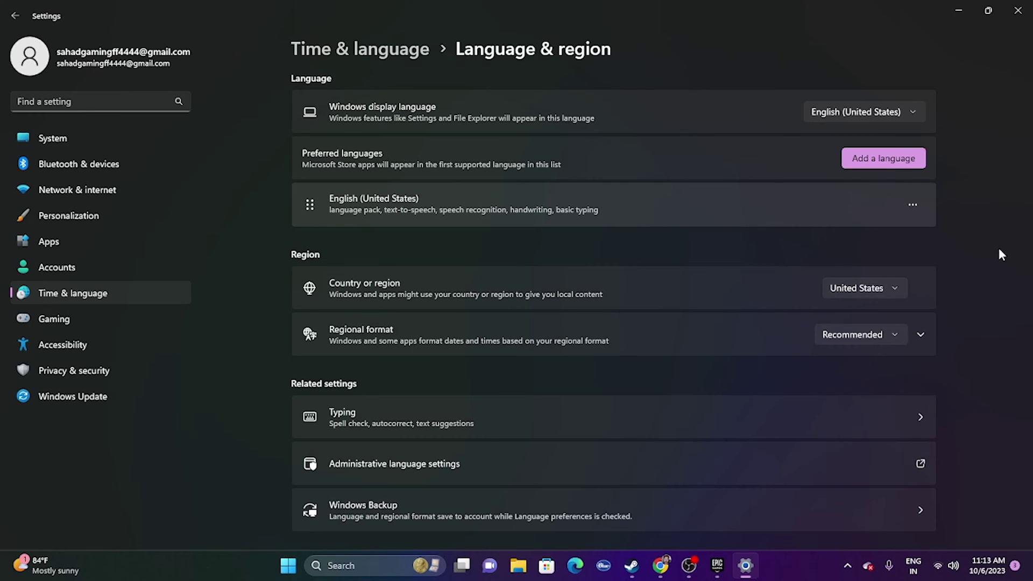
left_click(1017, 10)
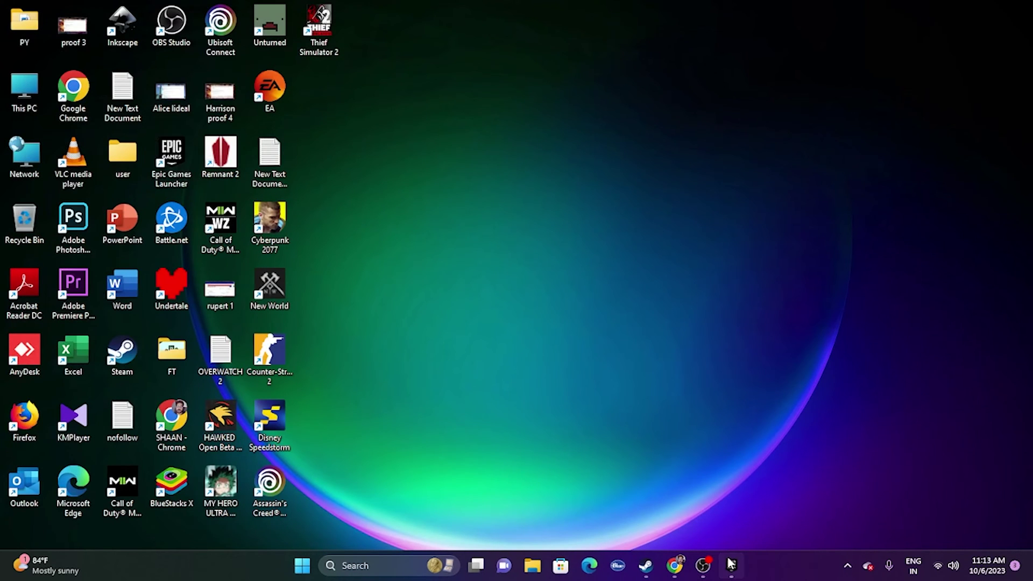
left_click(731, 563)
left_click(730, 564)
mouse_move(738, 559)
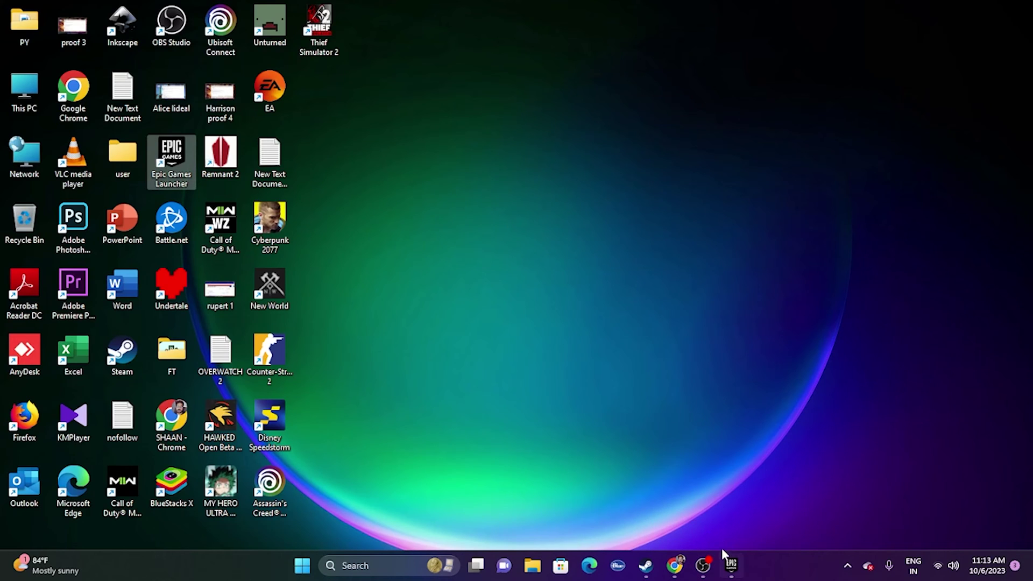
Look through the My Games folder in Documents in File Explorer for the game's folder, and close the window
left_click(531, 565)
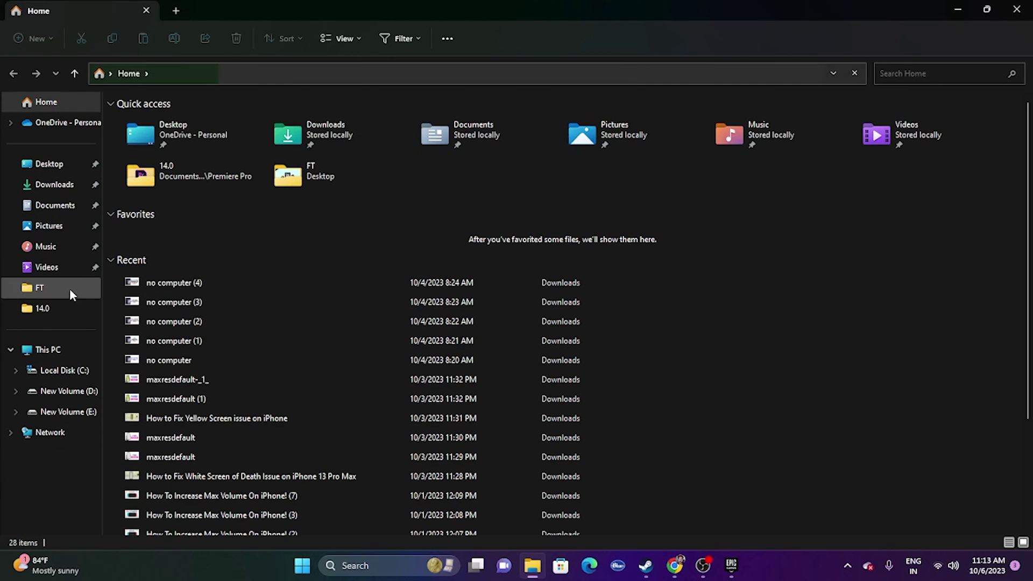
left_click(67, 206)
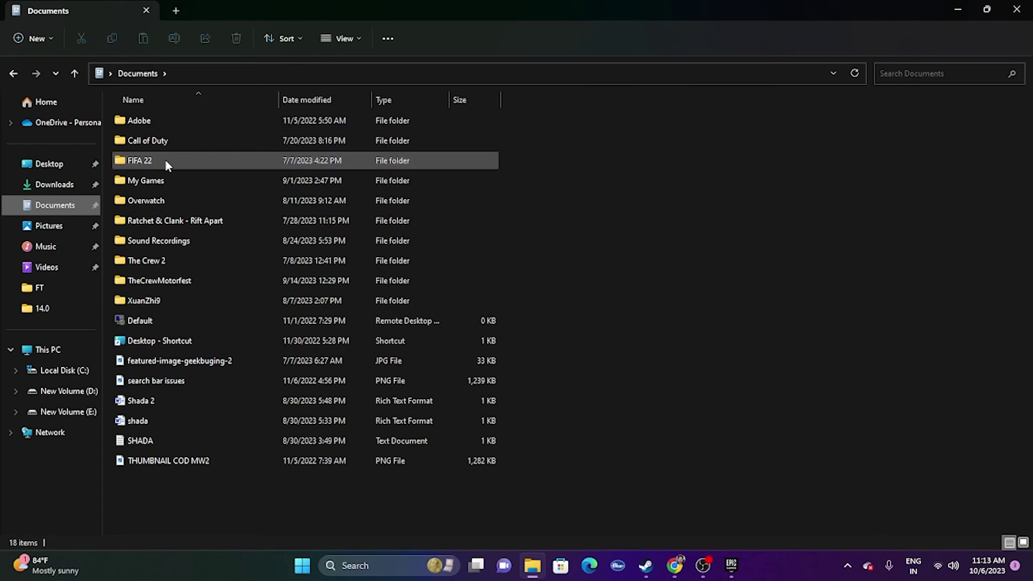
double_click(137, 181)
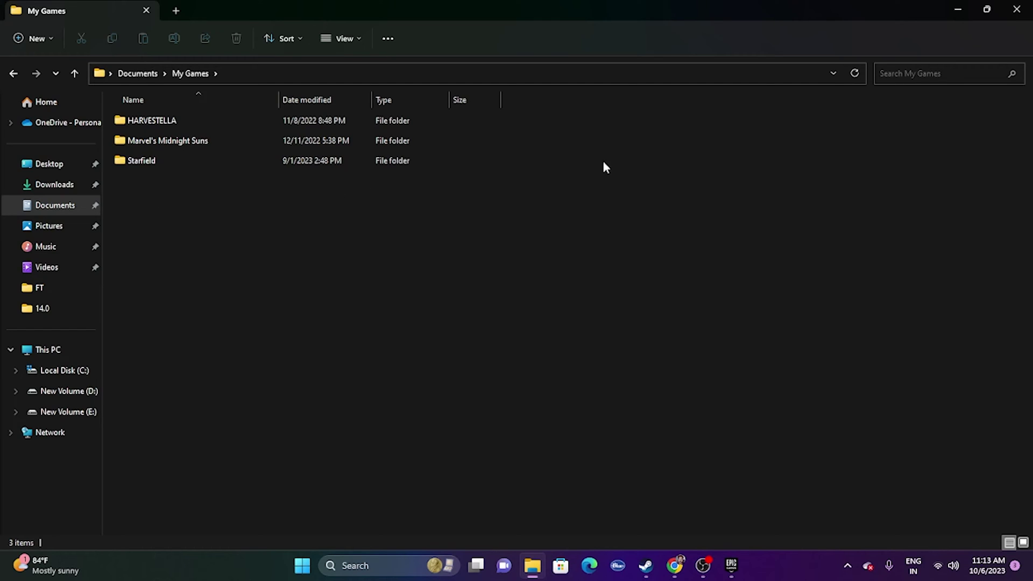
left_click(1010, 16)
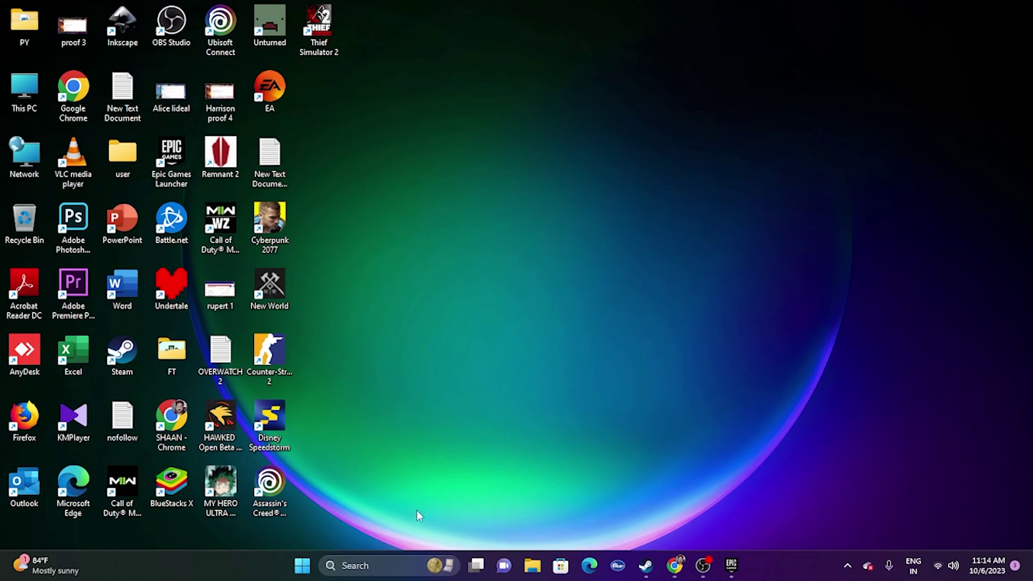
Open Windows Defender Firewall's allowed apps list from the Control Panel and look through it for the game
left_click(395, 564)
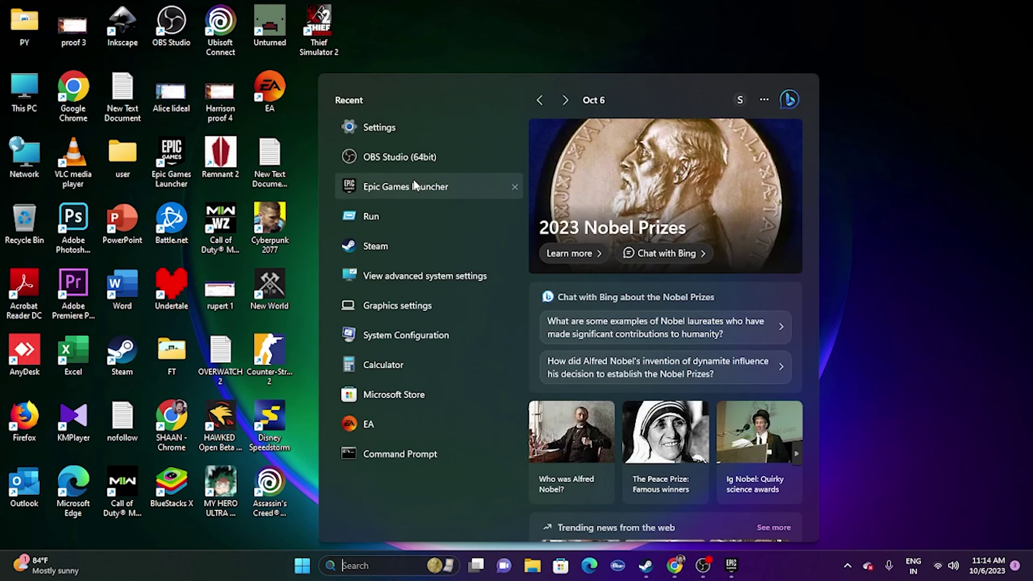
type("contr")
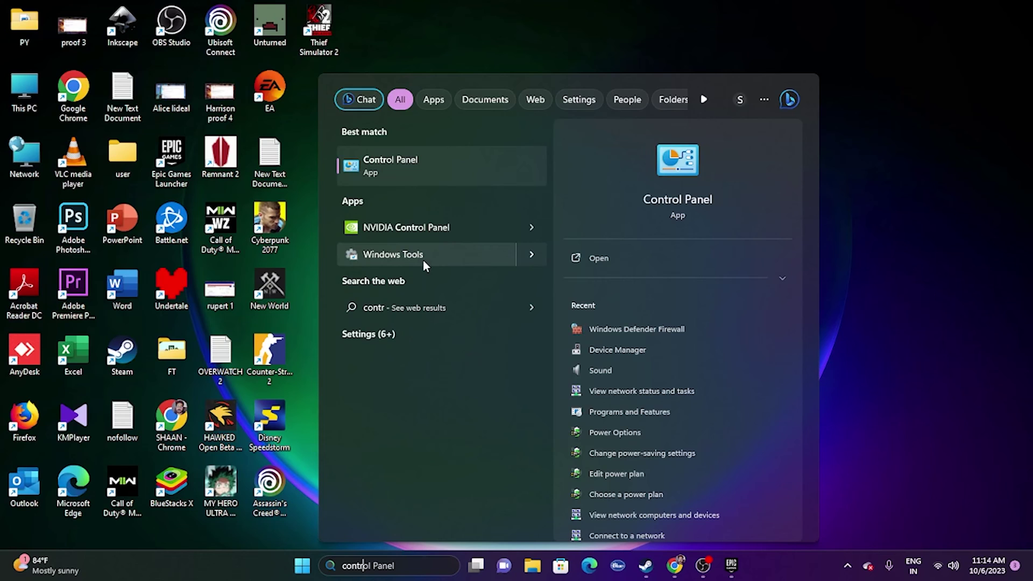
left_click(434, 175)
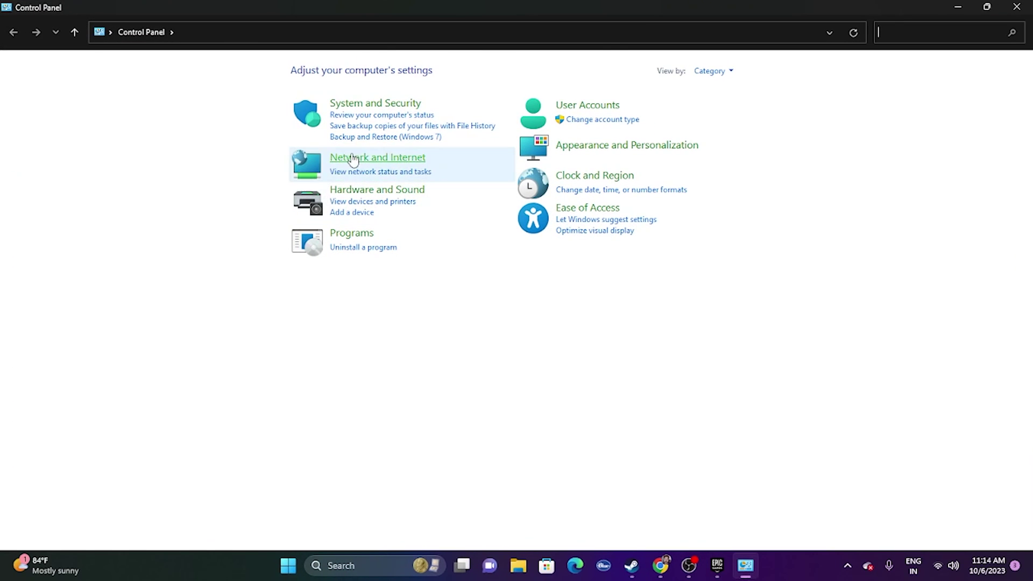
left_click(370, 105)
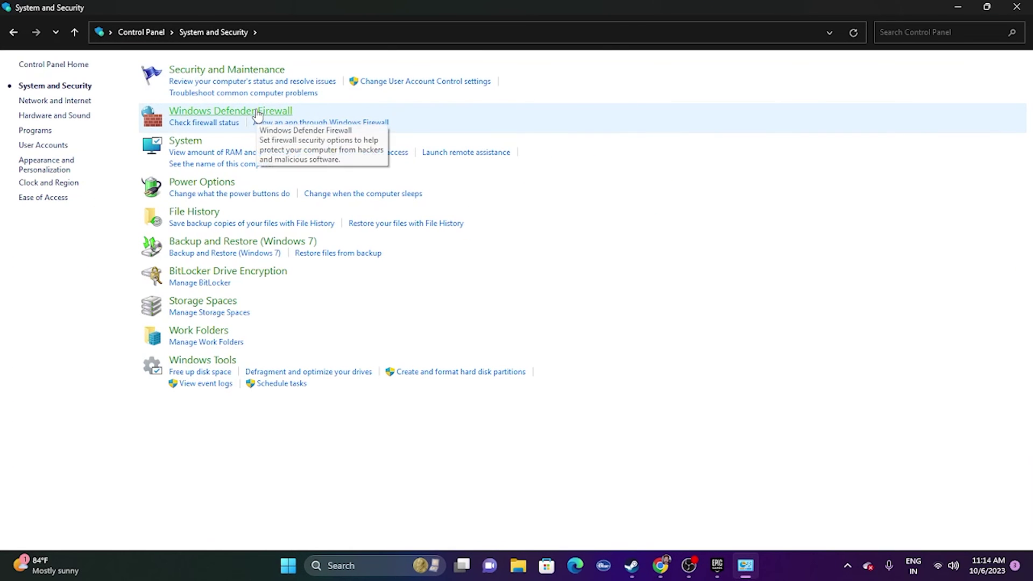
left_click(257, 111)
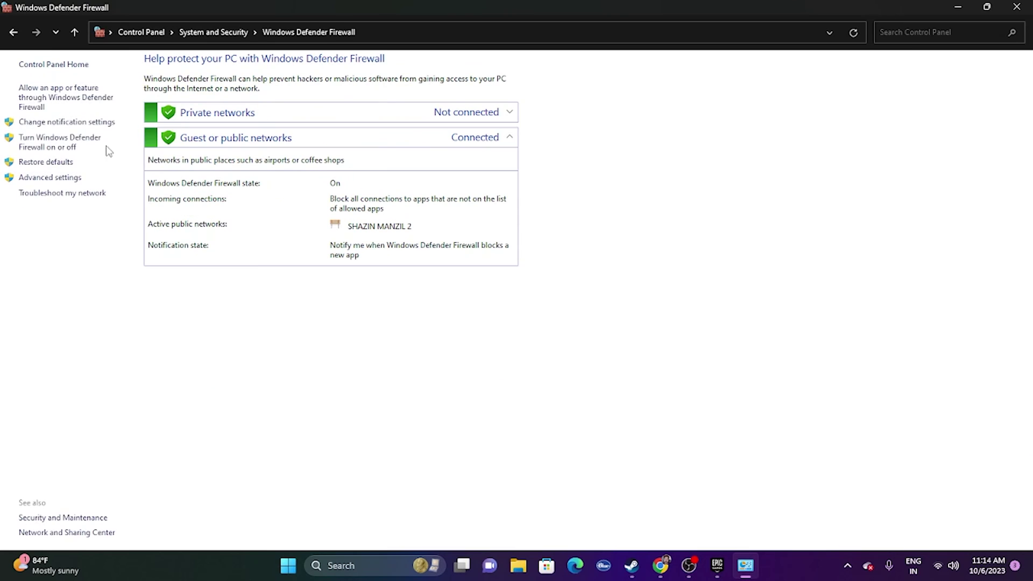
left_click(42, 98)
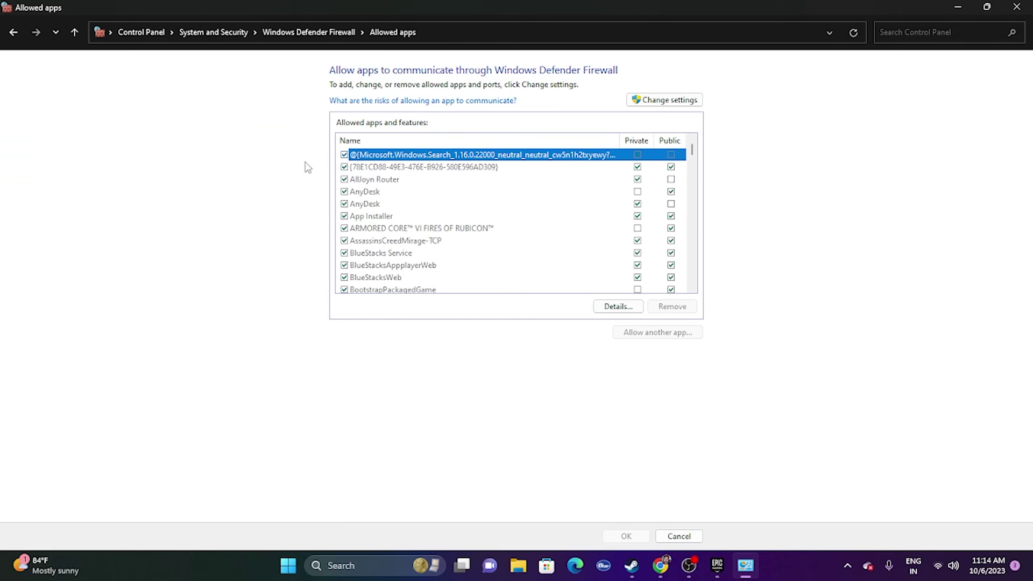
scroll(451, 210, "down", 3)
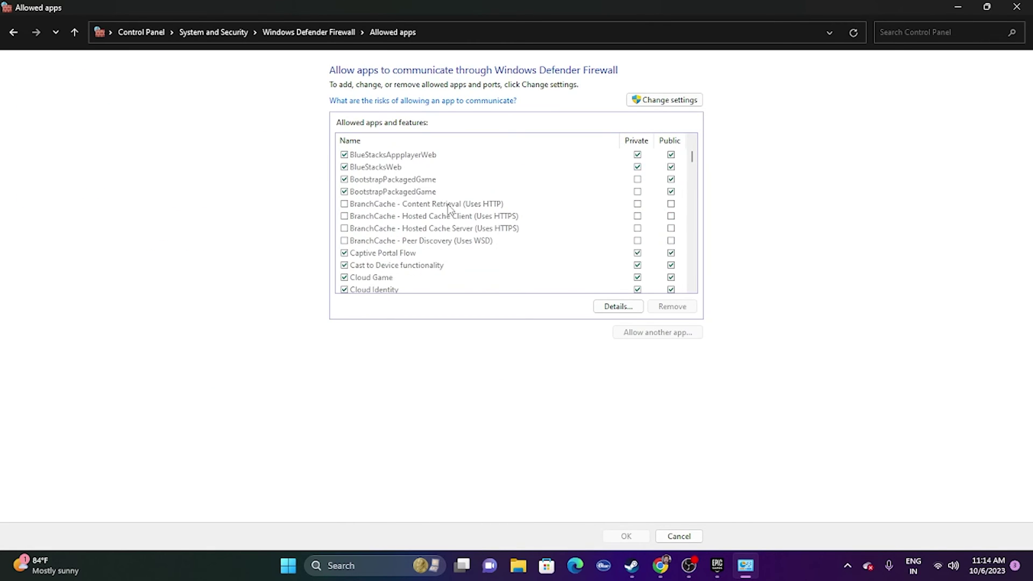
scroll(451, 210, "up", 3)
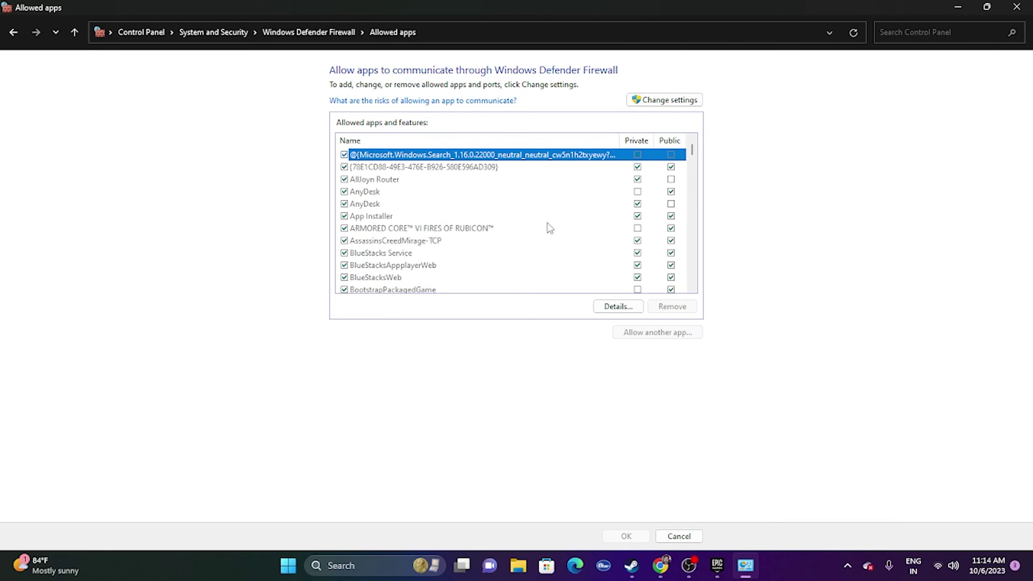
Add ACMirage.exe from D:\AssassinsCreedMirage to the apps allowed through Windows Defender Firewall, and close the Control Panel
left_click(659, 101)
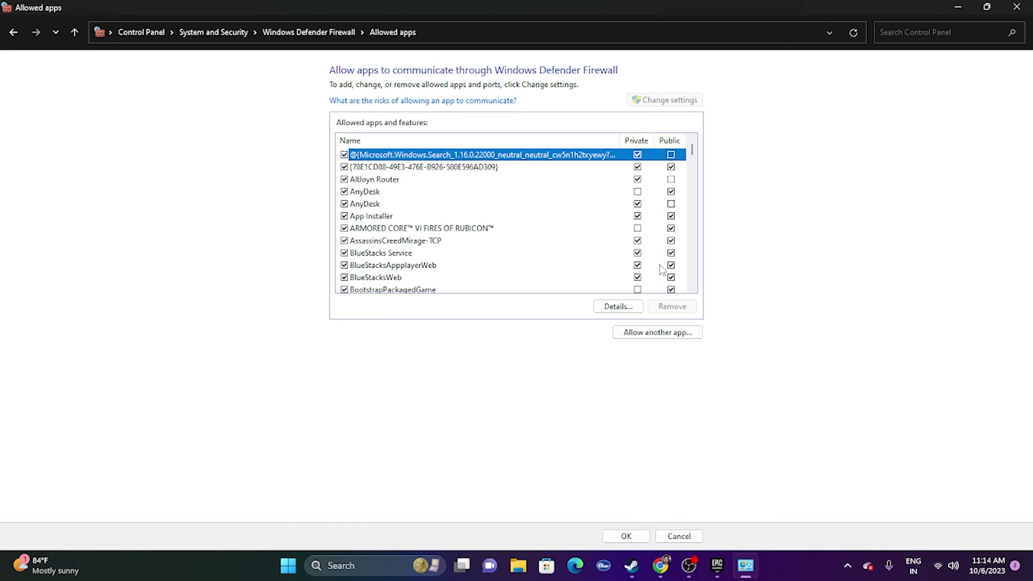
left_click(645, 334)
left_click(619, 346)
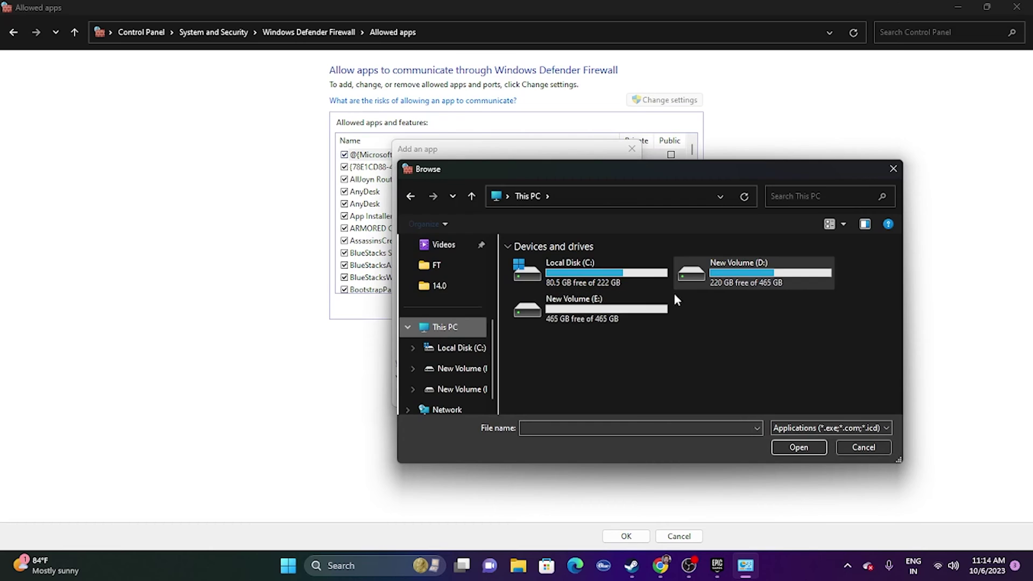
double_click(764, 277)
double_click(564, 263)
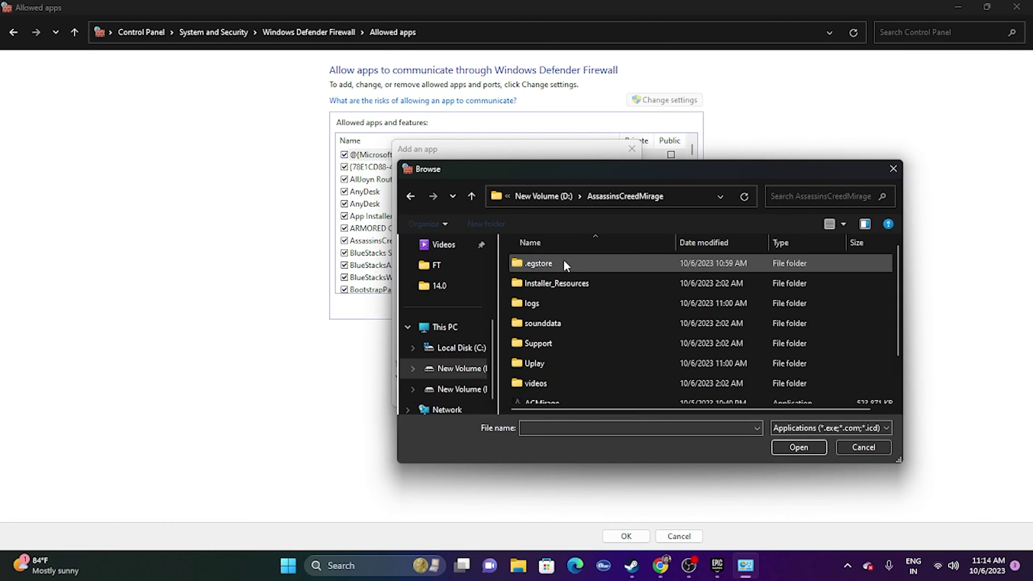
scroll(592, 299, "down", 1)
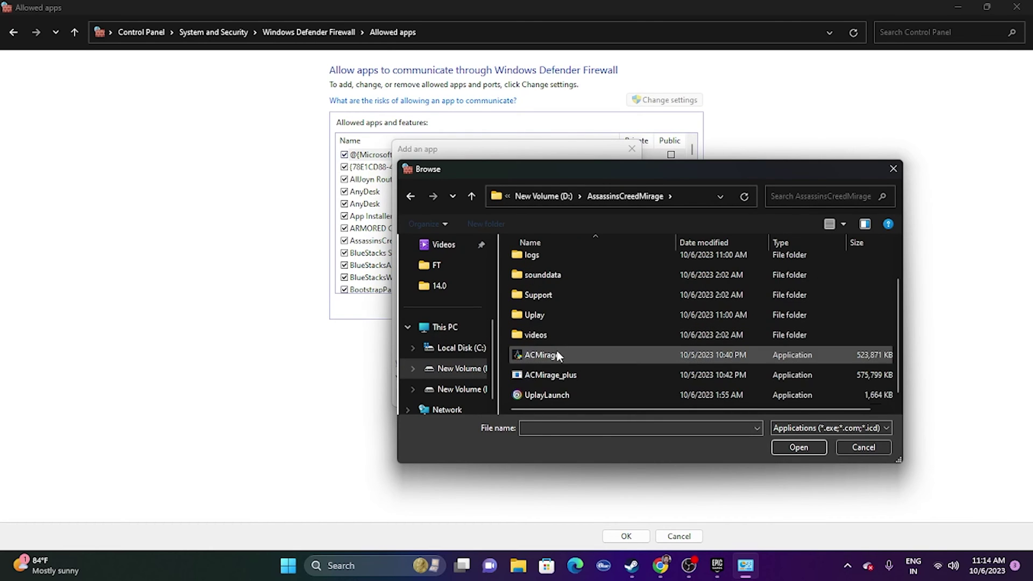
left_click(557, 354)
left_click(798, 447)
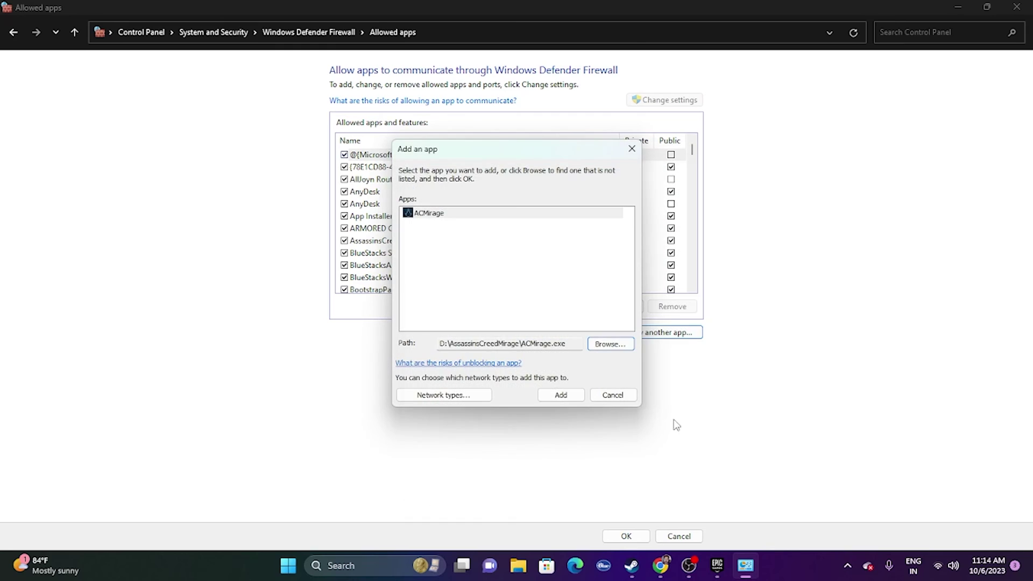
left_click(560, 395)
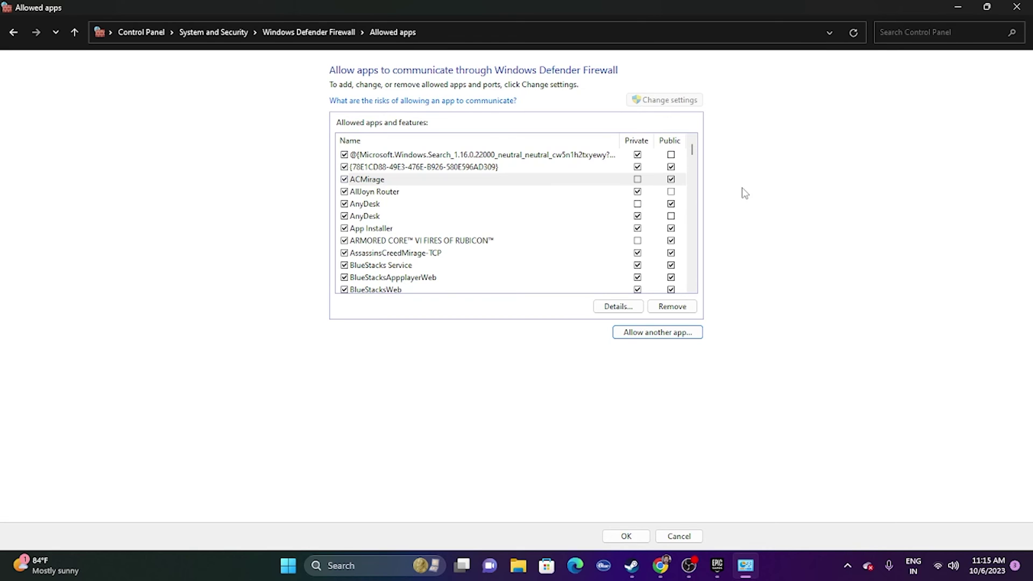
left_click(1015, 8)
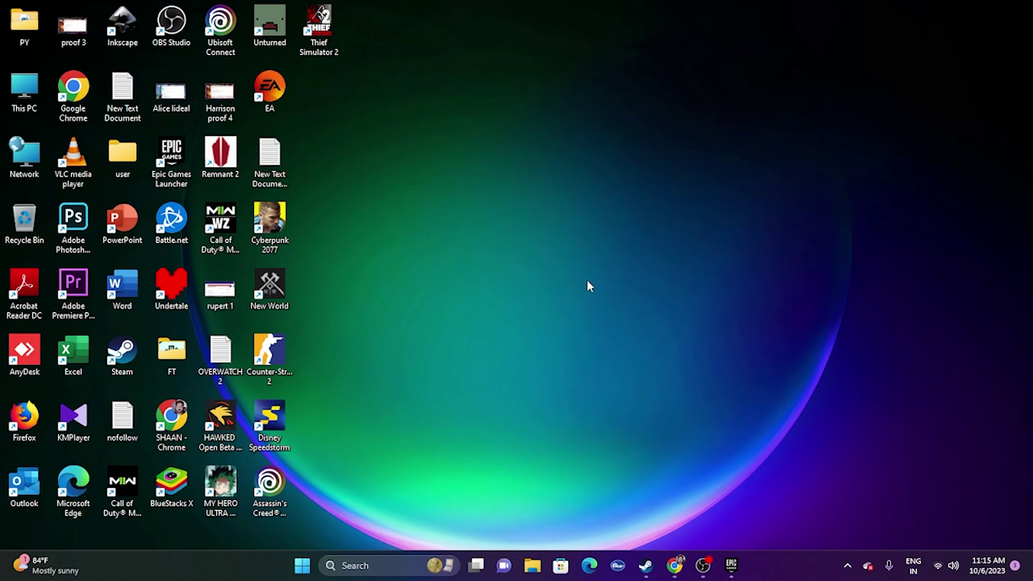
Open Task Manager to review the running apps and background processes, and close it
right_click(302, 565)
left_click(302, 406)
left_click(283, 10)
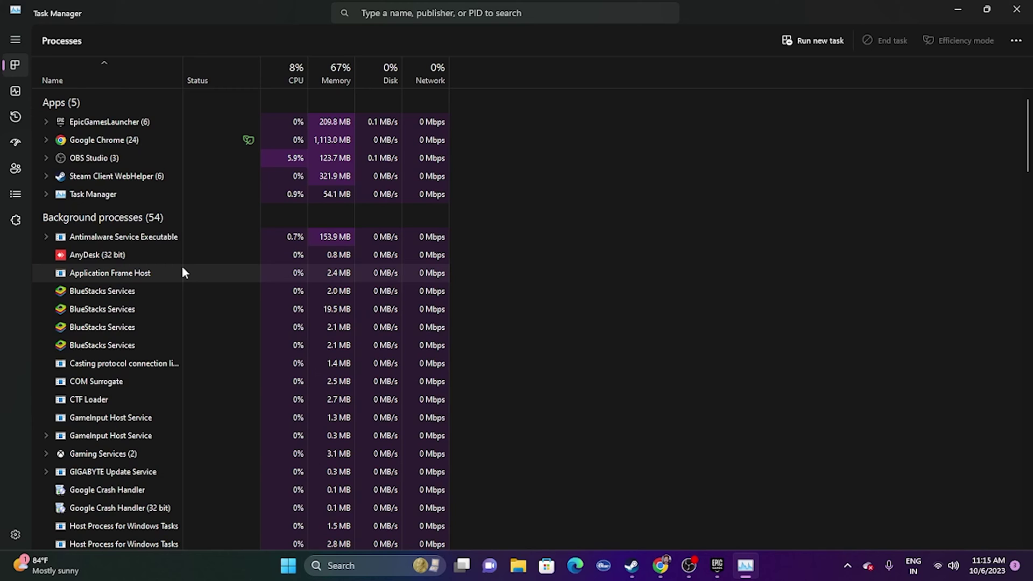
left_click(1016, 9)
left_click(731, 565)
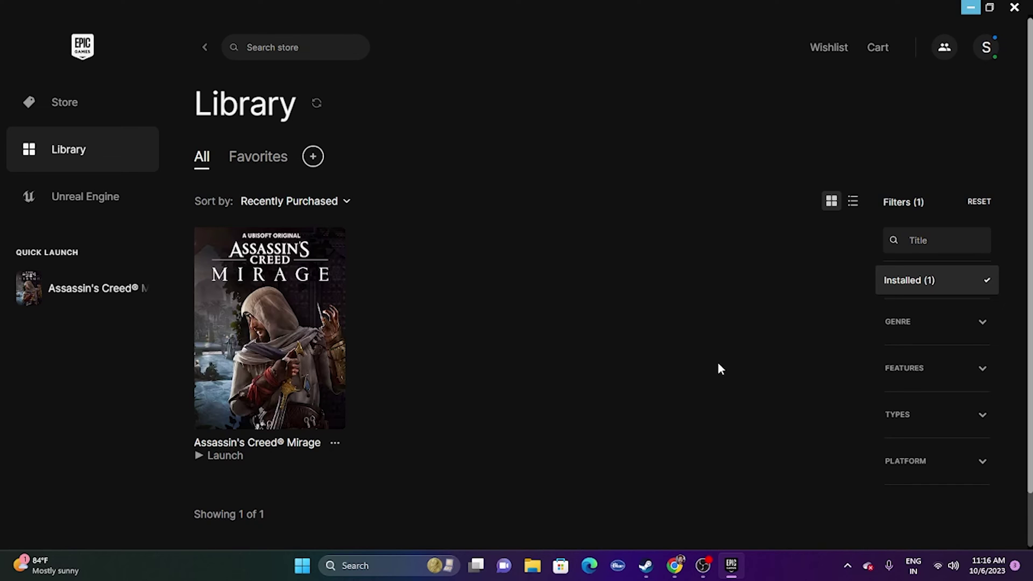
left_click(970, 7)
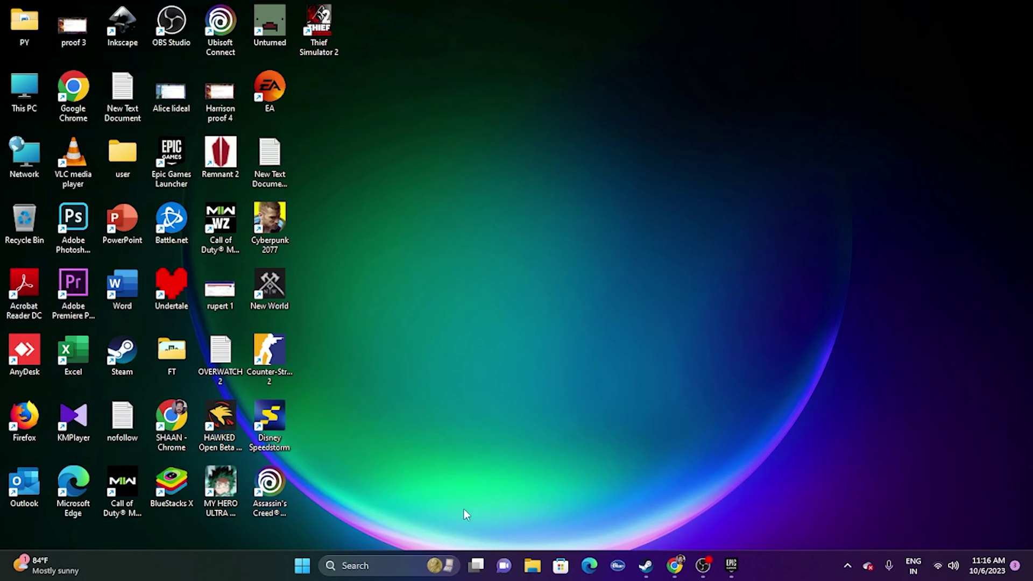
In System Configuration, disable all listed services with the Microsoft services hidden, apply the change, and exit without restarting
left_click(385, 565)
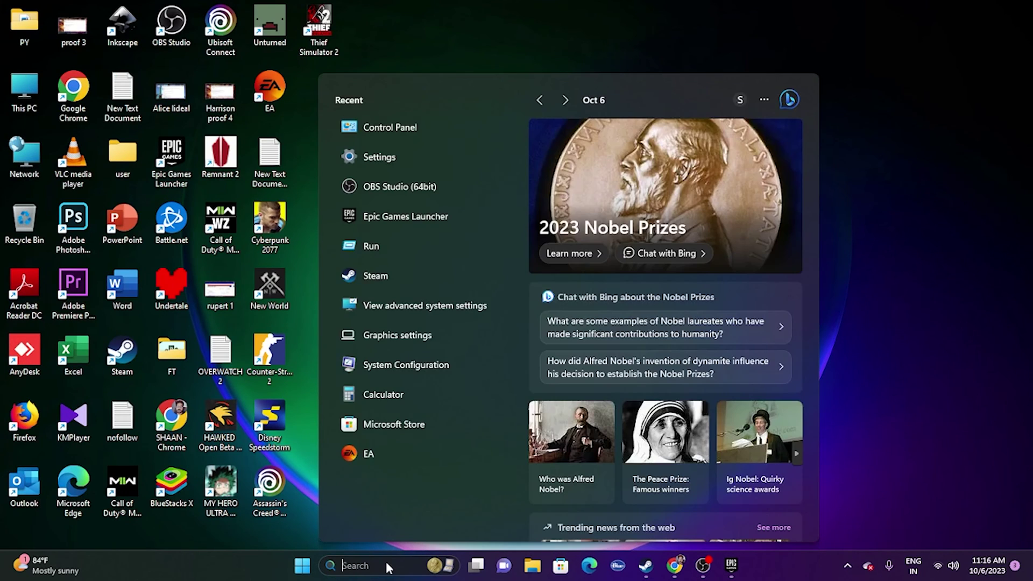
left_click(424, 371)
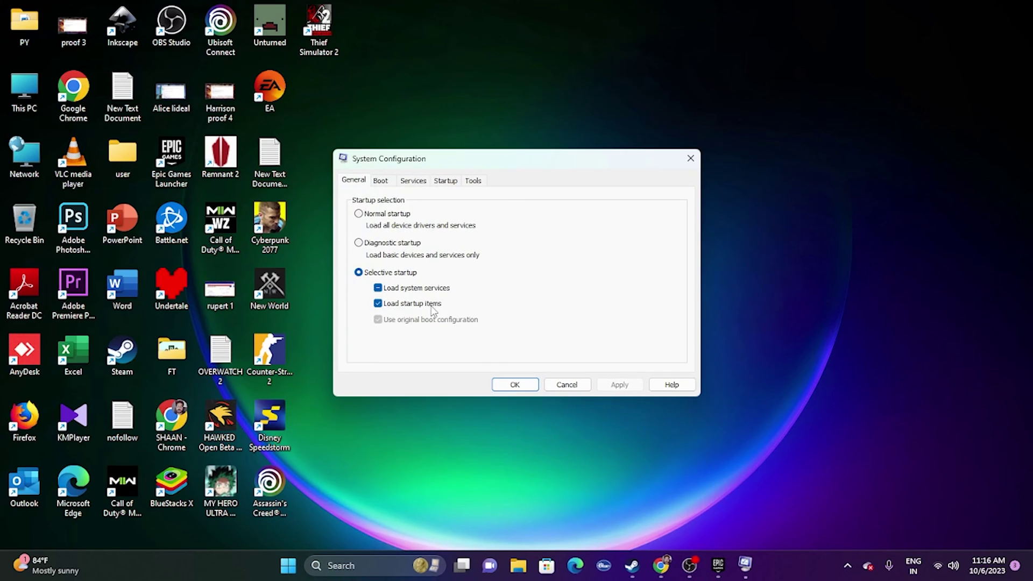
left_click(414, 182)
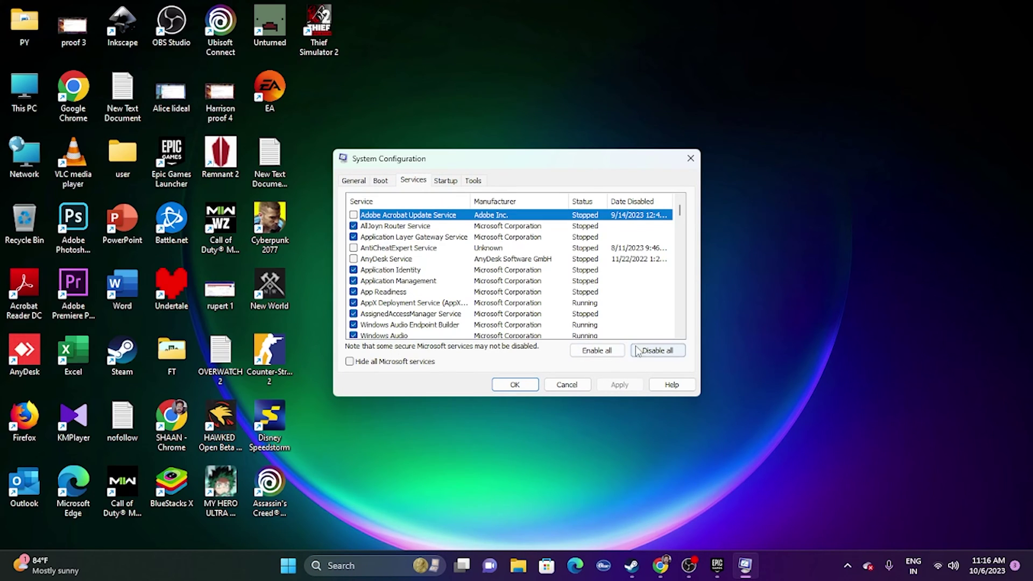
left_click(657, 351)
left_click(350, 361)
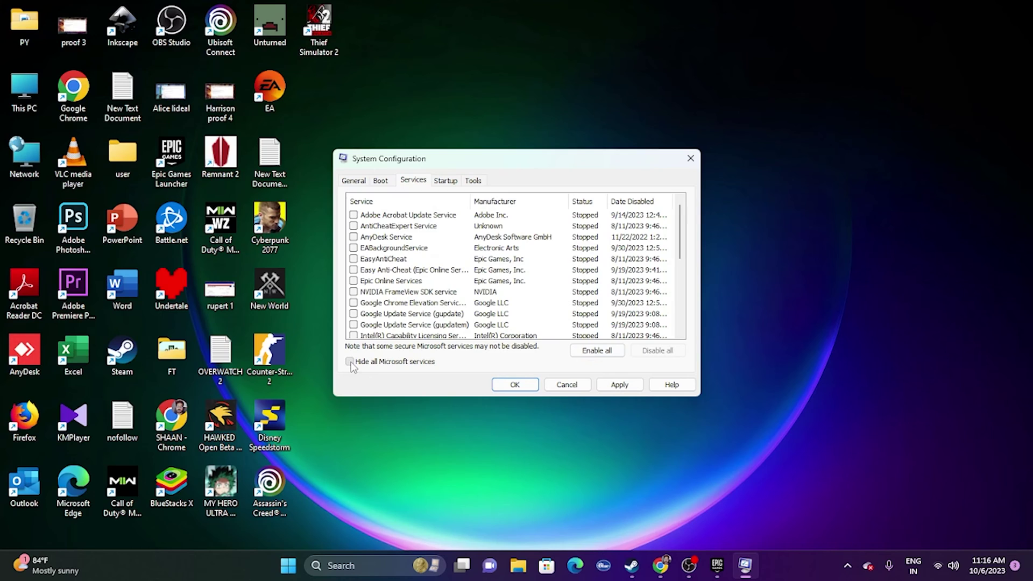
left_click(626, 385)
left_click(516, 386)
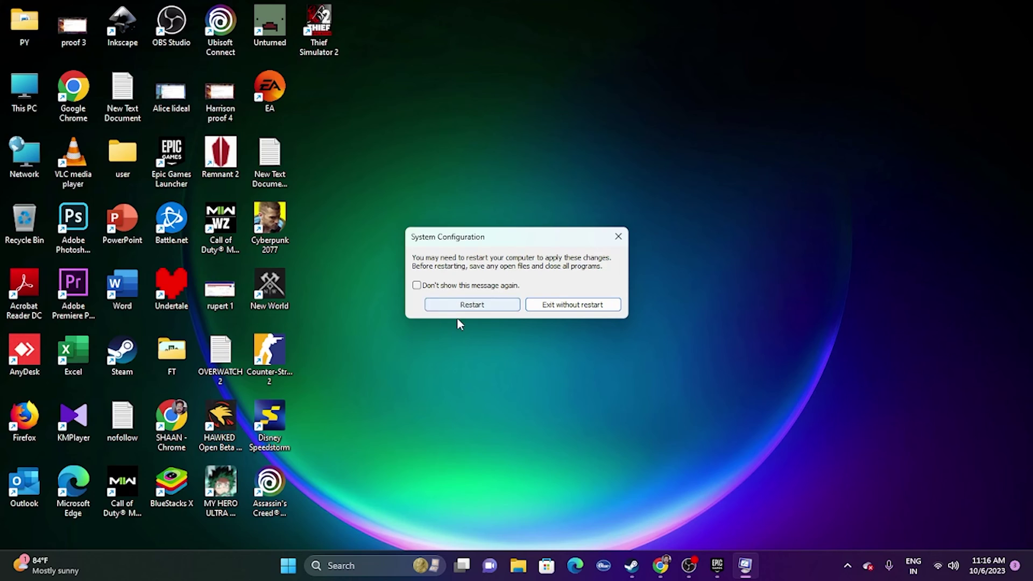
left_click(546, 304)
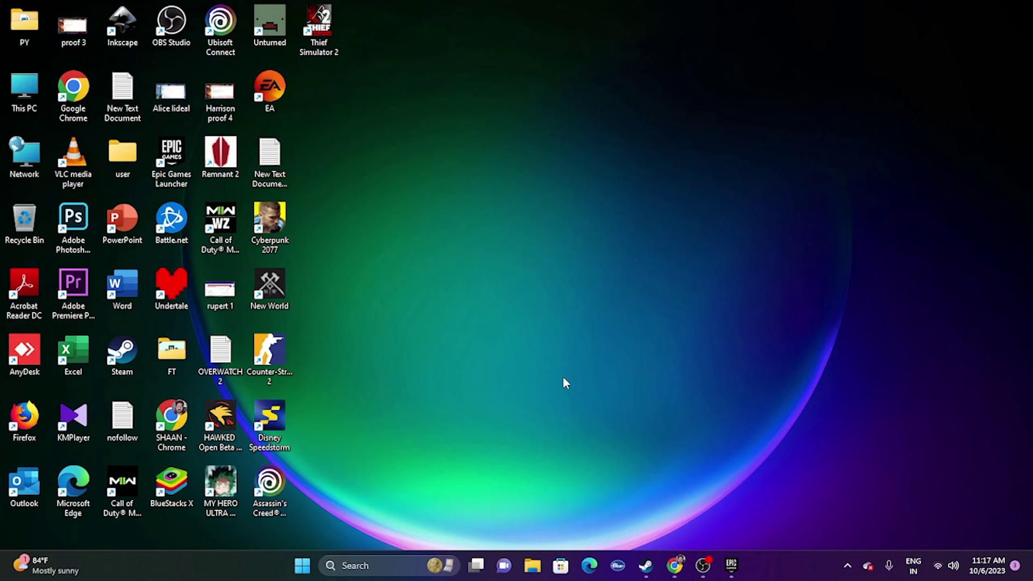
Switch to the Epic Games Launcher, enable Launch Options for Assassin's Creed Mirage with a -dx DirectX version argument, and minimize the launcher
left_click(731, 566)
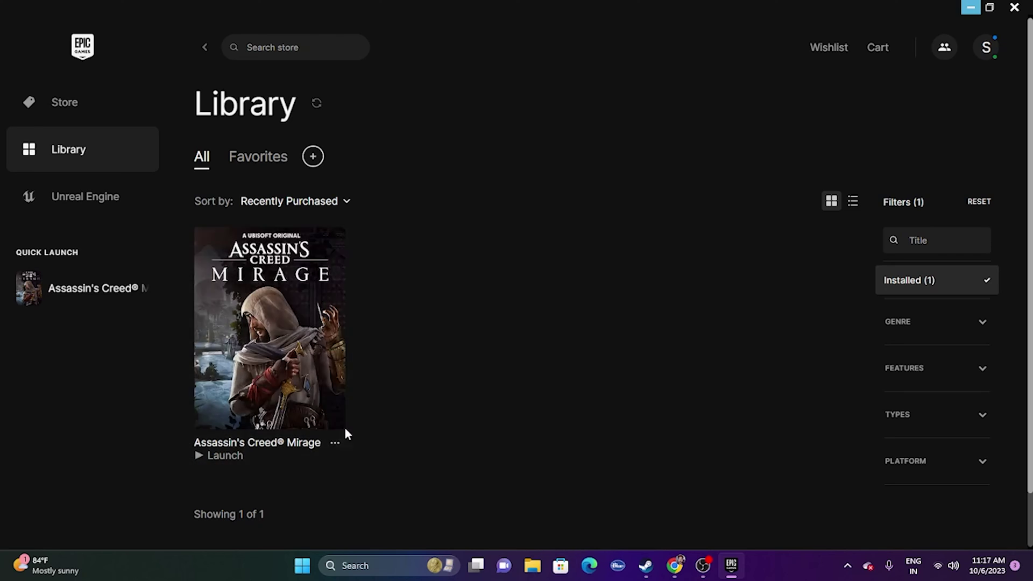
left_click(335, 443)
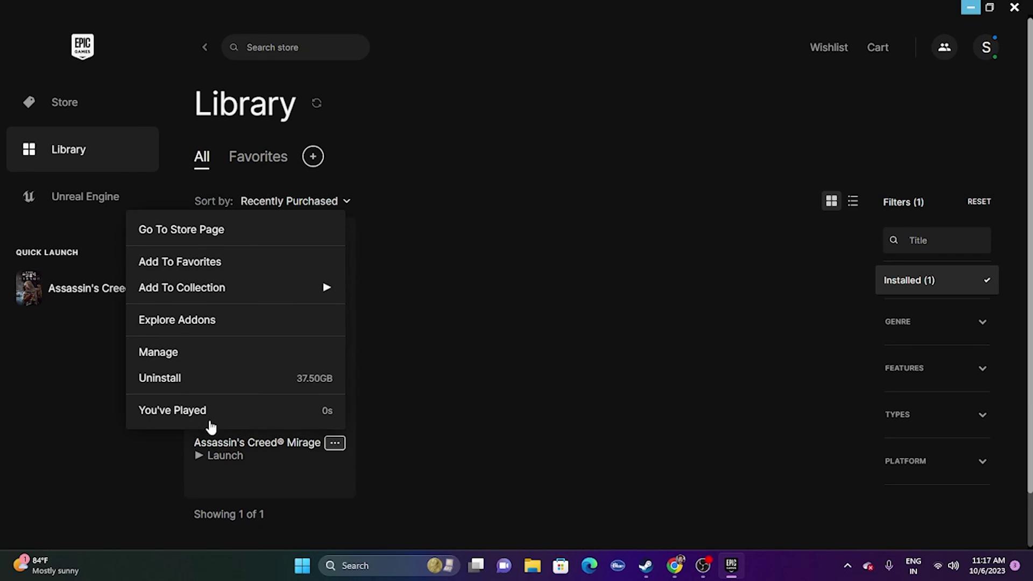
left_click(194, 352)
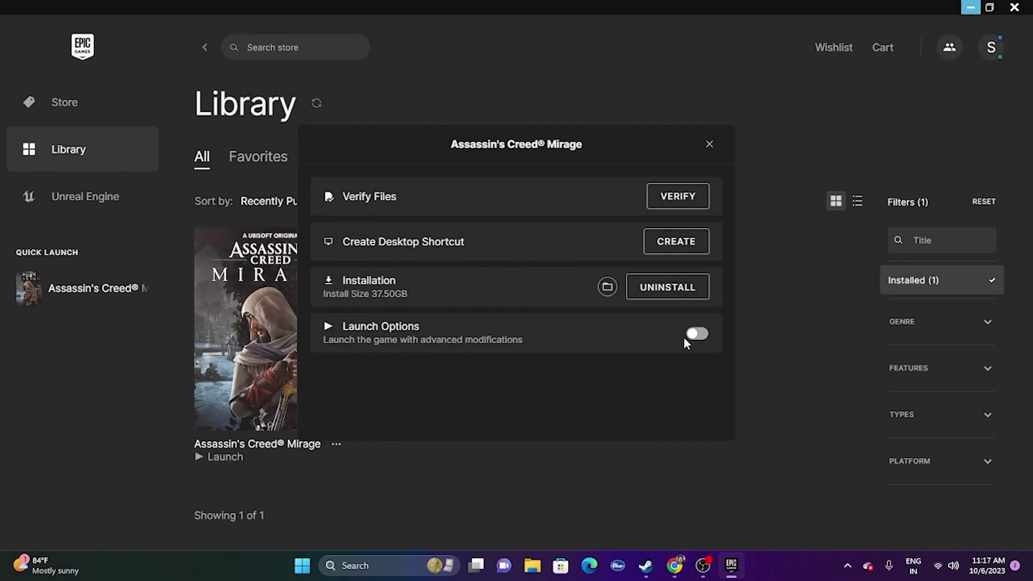
left_click(697, 334)
left_click(496, 368)
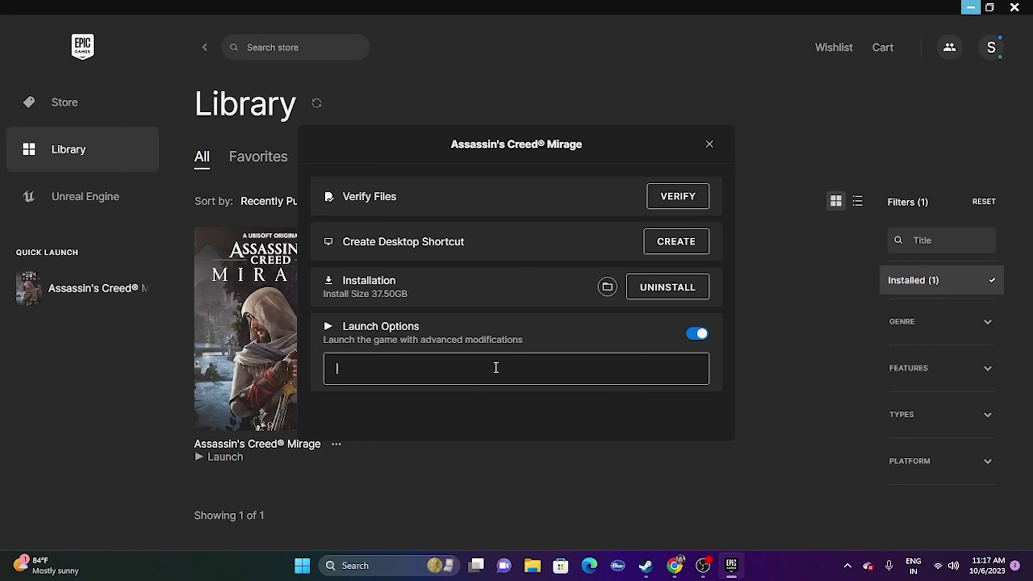
type("-d11")
key("BackSpace")
key("BackSpace")
key("BackSpace")
type("dx112")
left_click(709, 144)
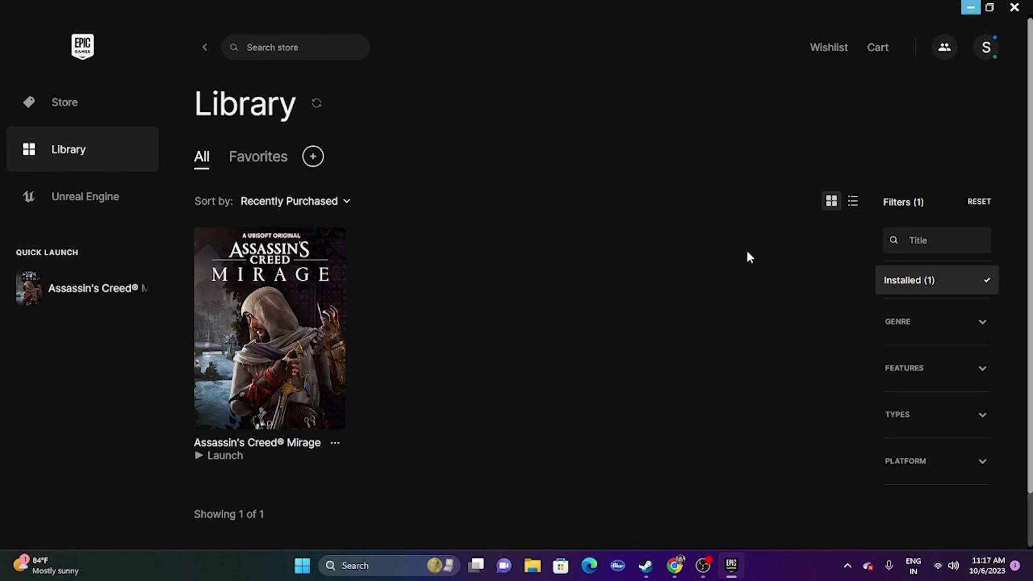
left_click(970, 7)
Add ACMirage from D:\AssassinsCreedMirage as a desktop app to the custom options in Windows Graphics settings
left_click(377, 557)
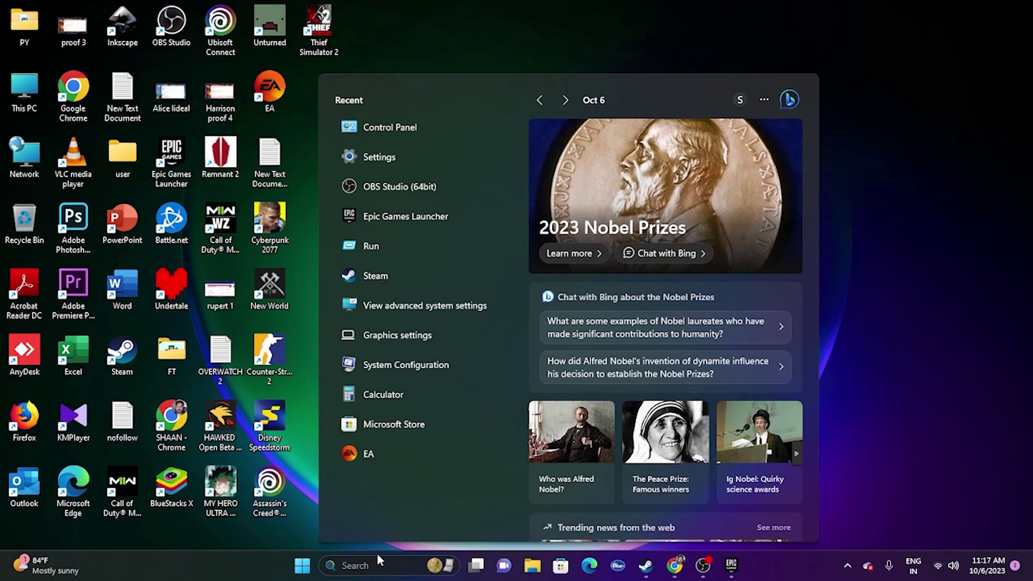
left_click(433, 333)
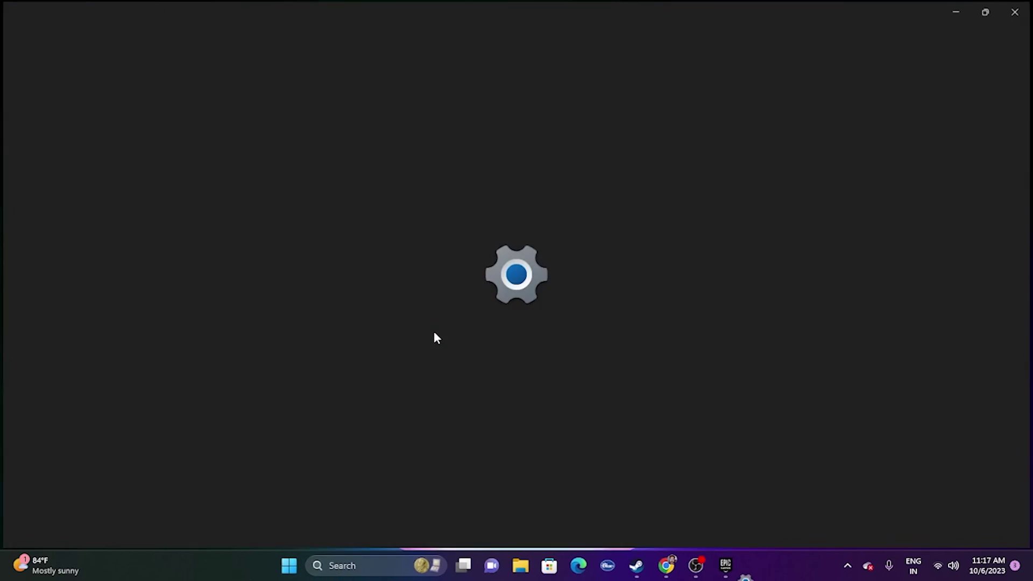
scroll(588, 236, "down", 8)
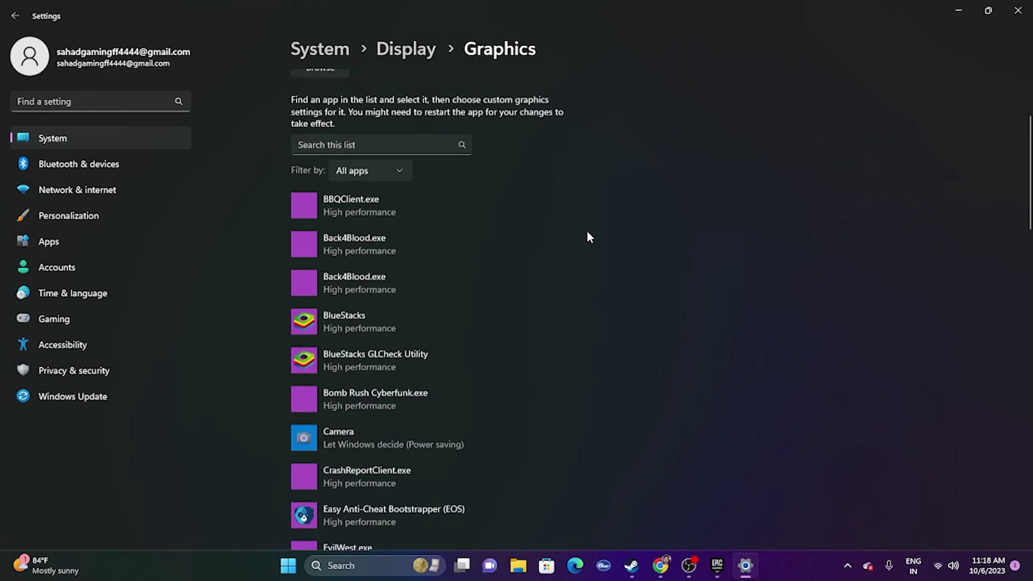
scroll(588, 237, "up", 6)
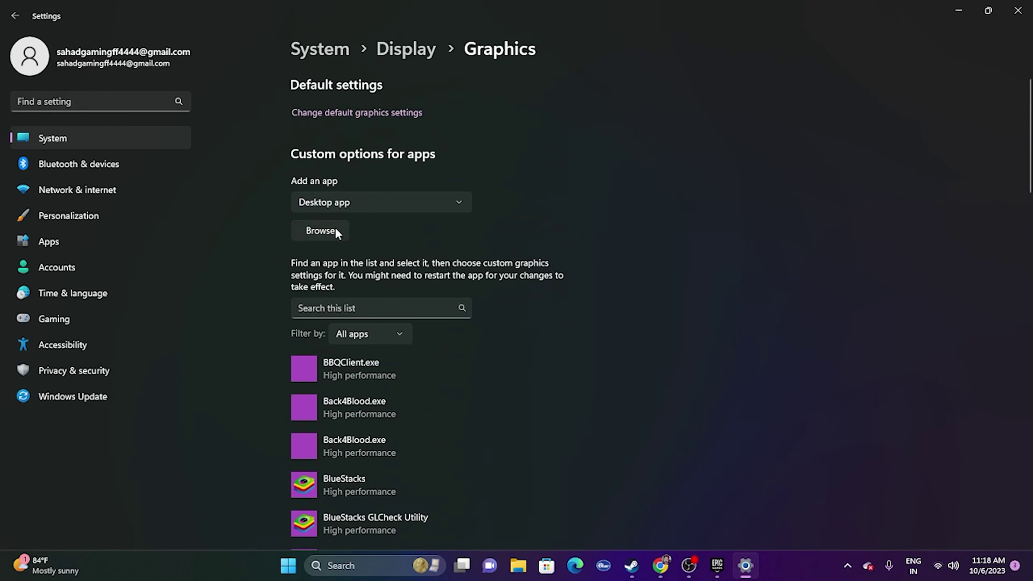
left_click(335, 228)
left_click(54, 209)
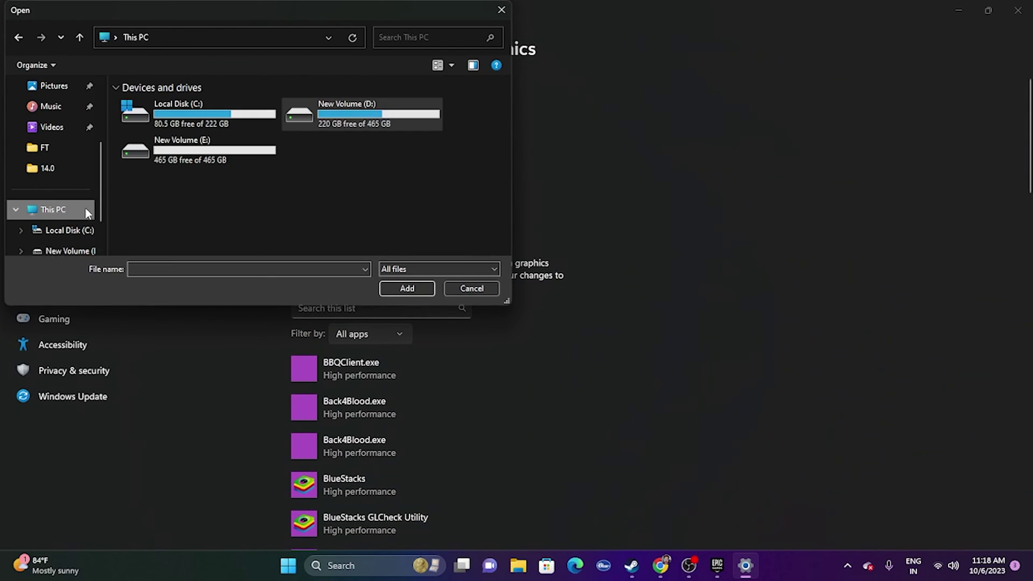
double_click(361, 114)
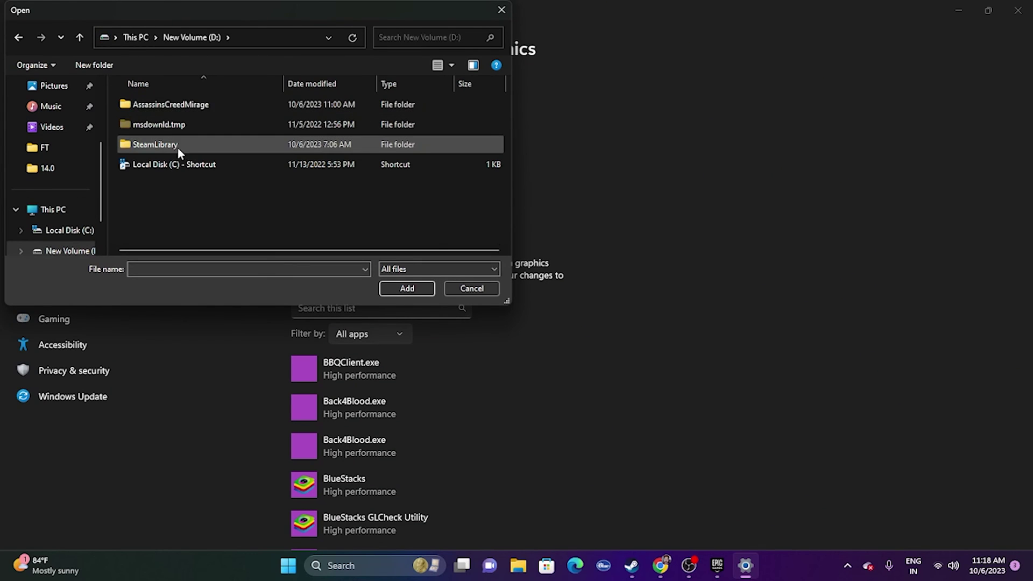
double_click(191, 104)
scroll(199, 156, "down", 1)
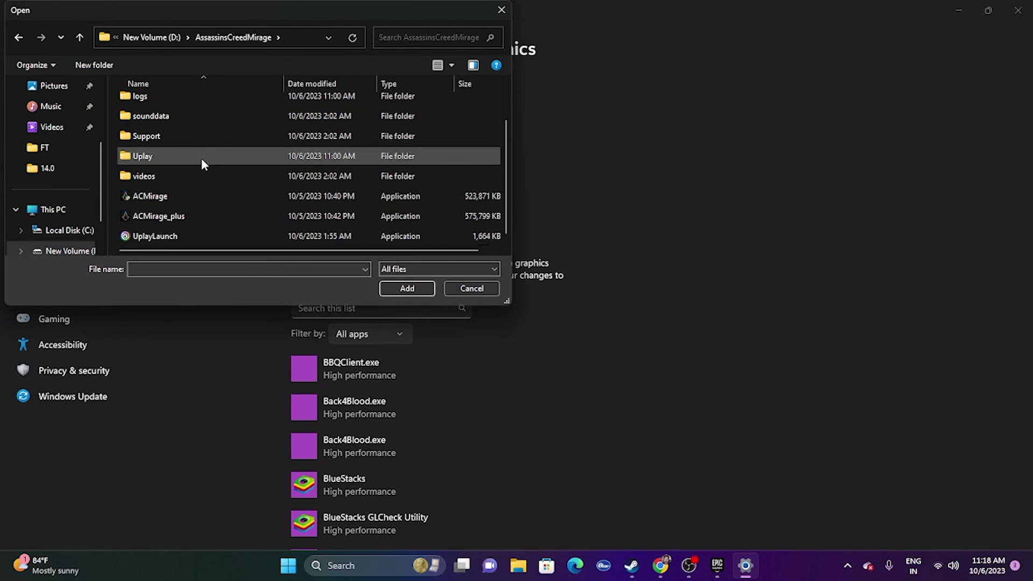
left_click(180, 197)
left_click(417, 288)
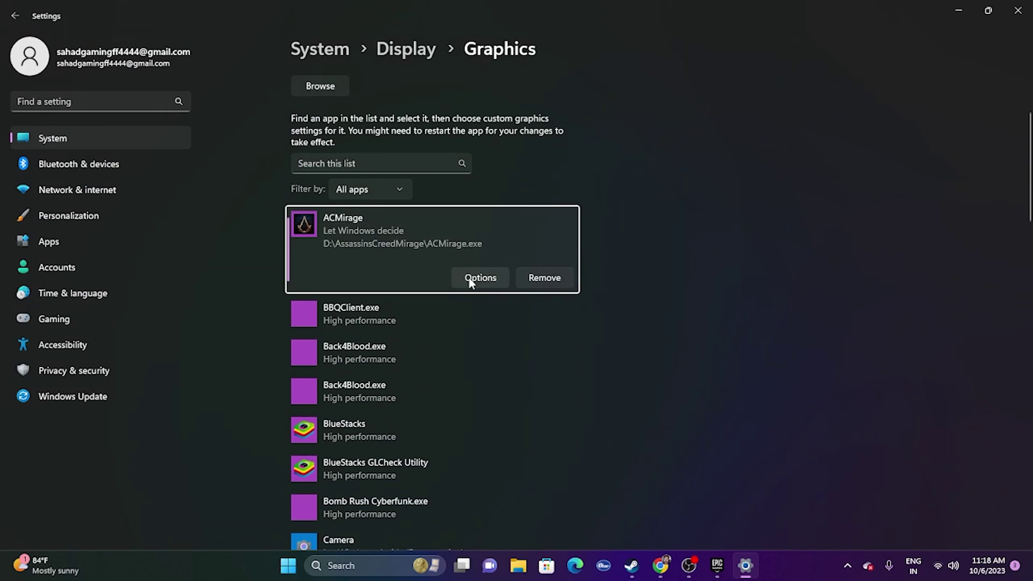
Set ACMirage's graphics preference to High performance, save it, and close Settings
left_click(471, 279)
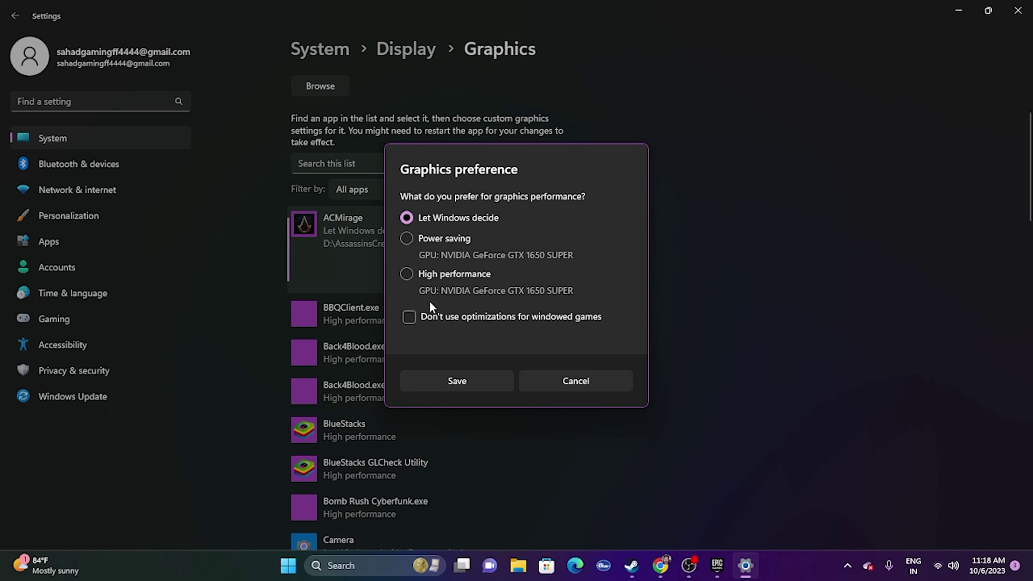
left_click(408, 274)
left_click(467, 379)
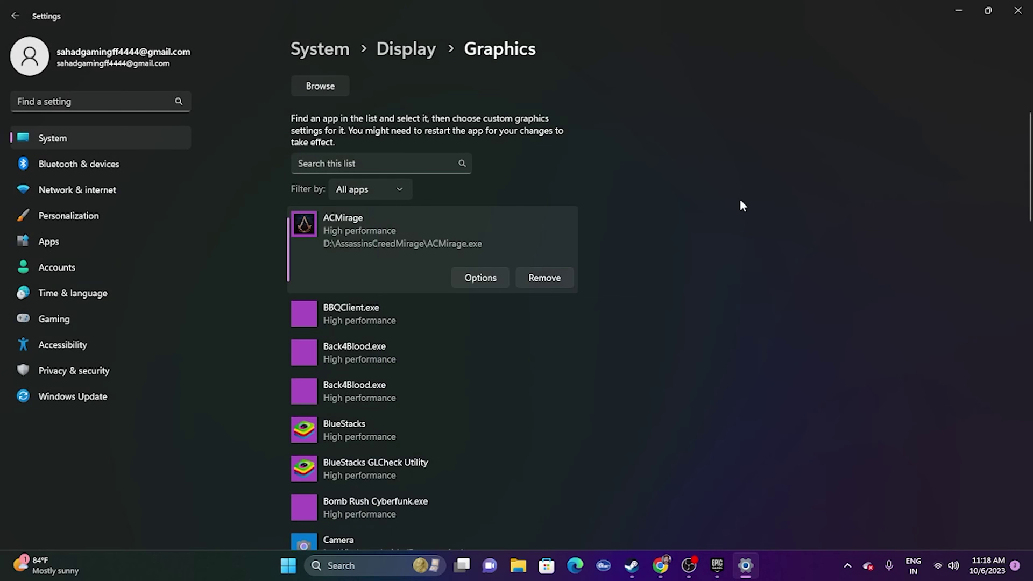
left_click(1018, 10)
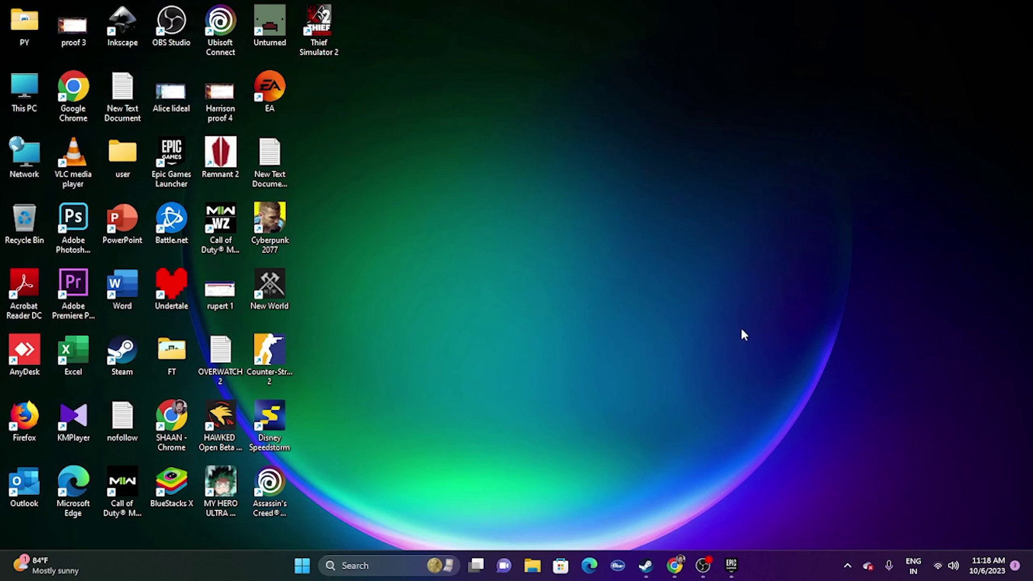
left_click(730, 563)
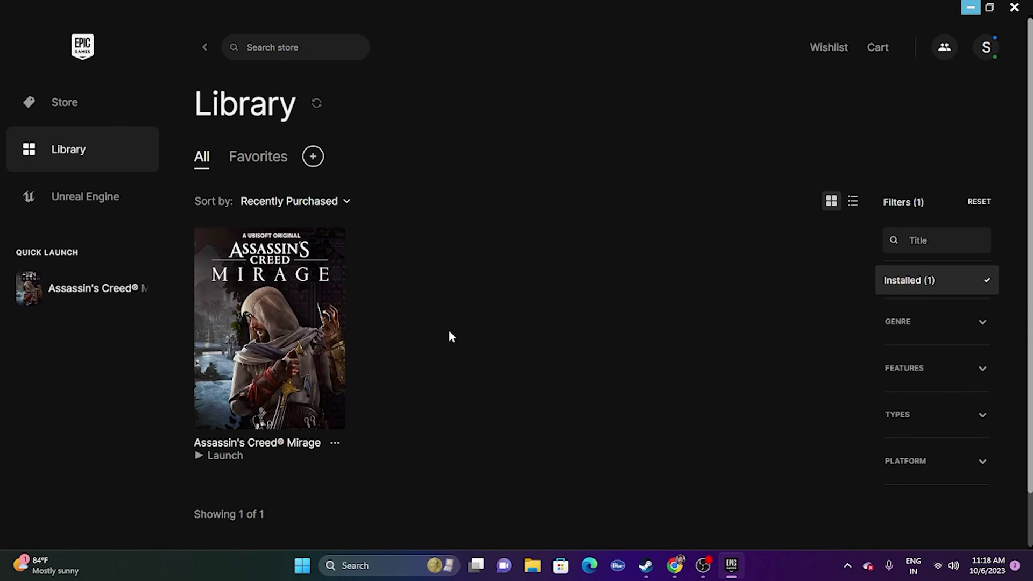
left_click(969, 7)
Open the Virtual Memory settings through the advanced system settings and the Advanced performance options
left_click(368, 563)
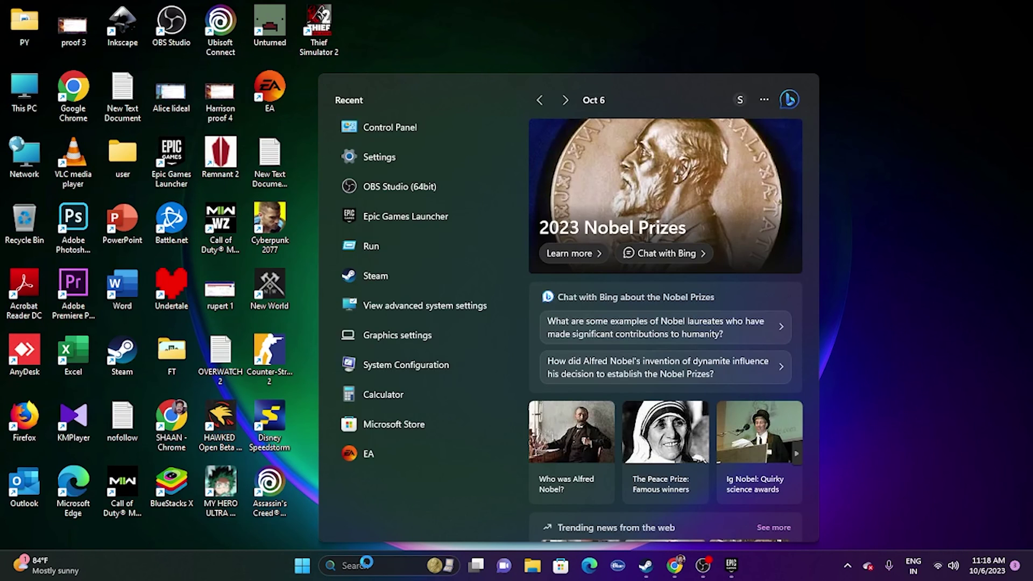
type("view advanced system setti")
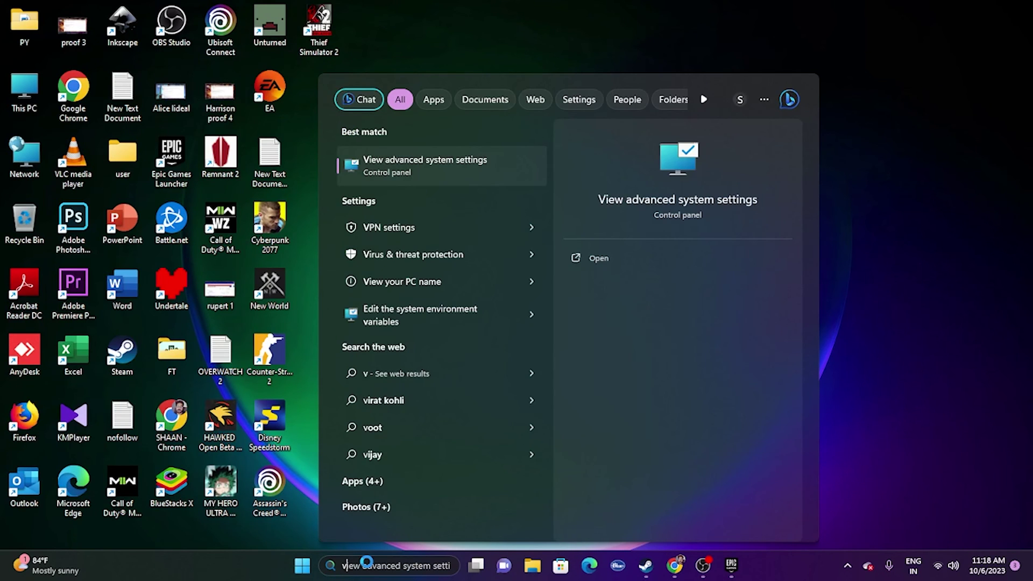
left_click(480, 181)
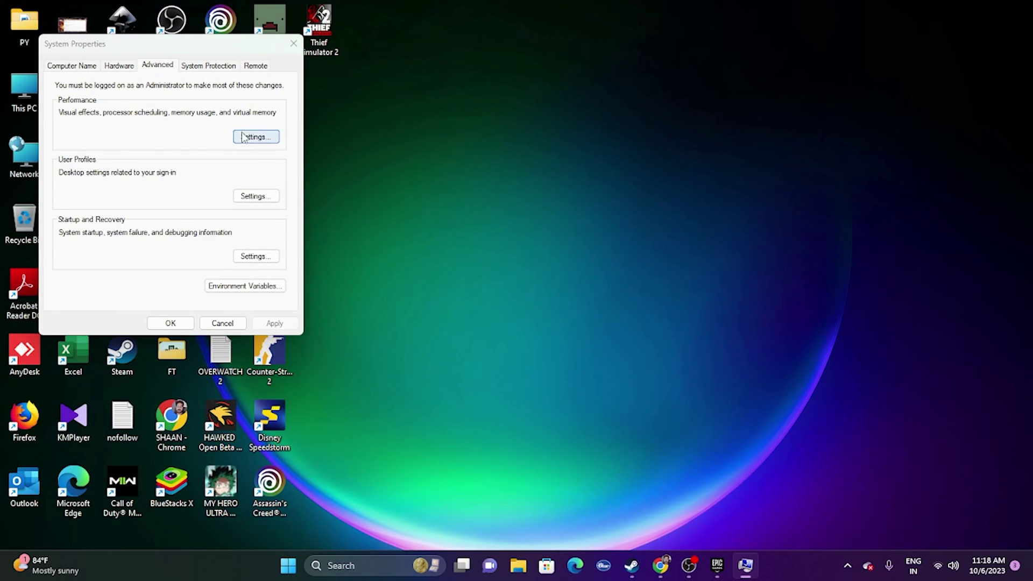
left_click(256, 137)
left_click(133, 114)
left_click(255, 280)
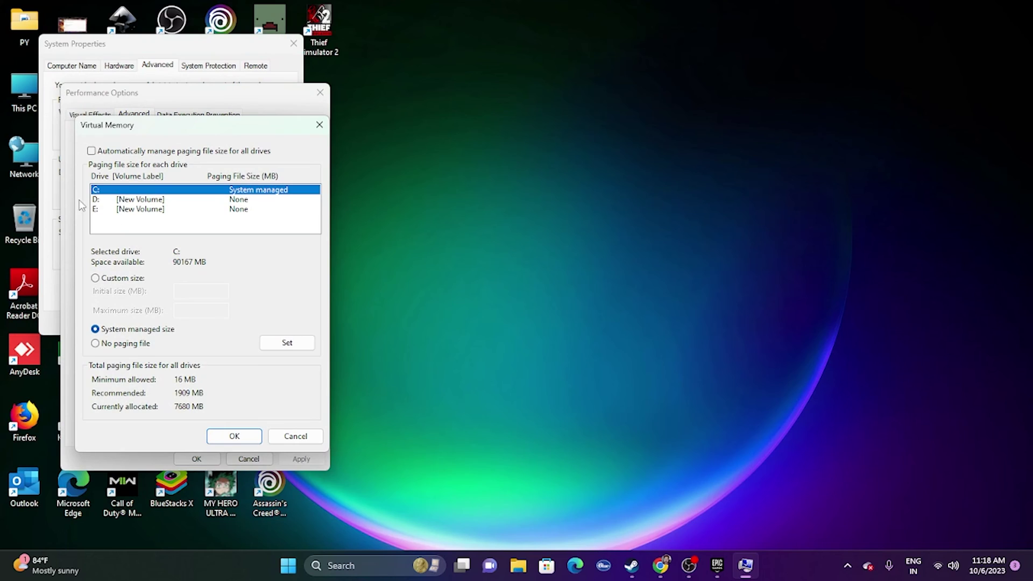
Choose a custom paging file size for drive D, keeping automatic paging file management off
left_click(96, 200)
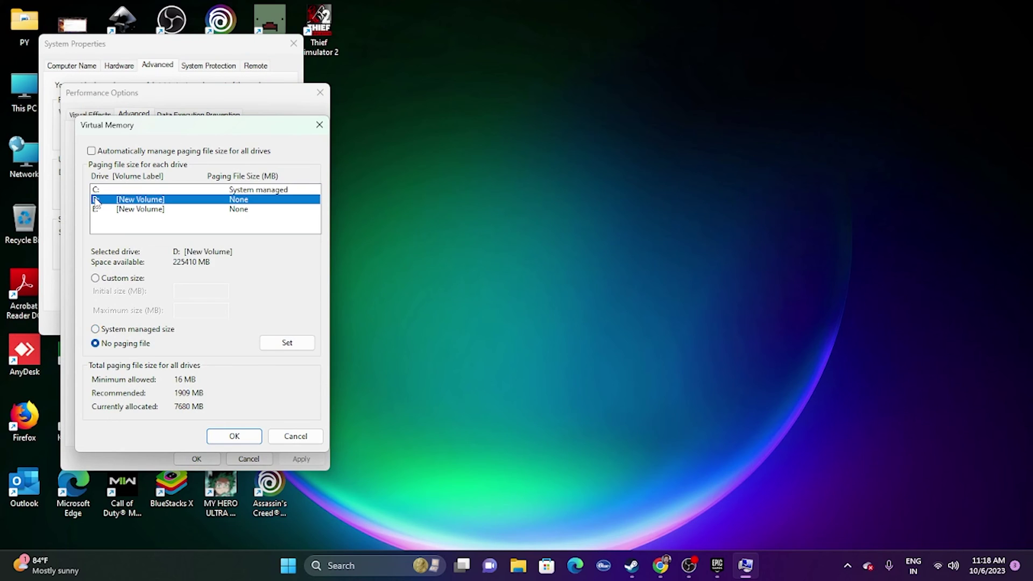
left_click(92, 152)
left_click(91, 151)
left_click(94, 279)
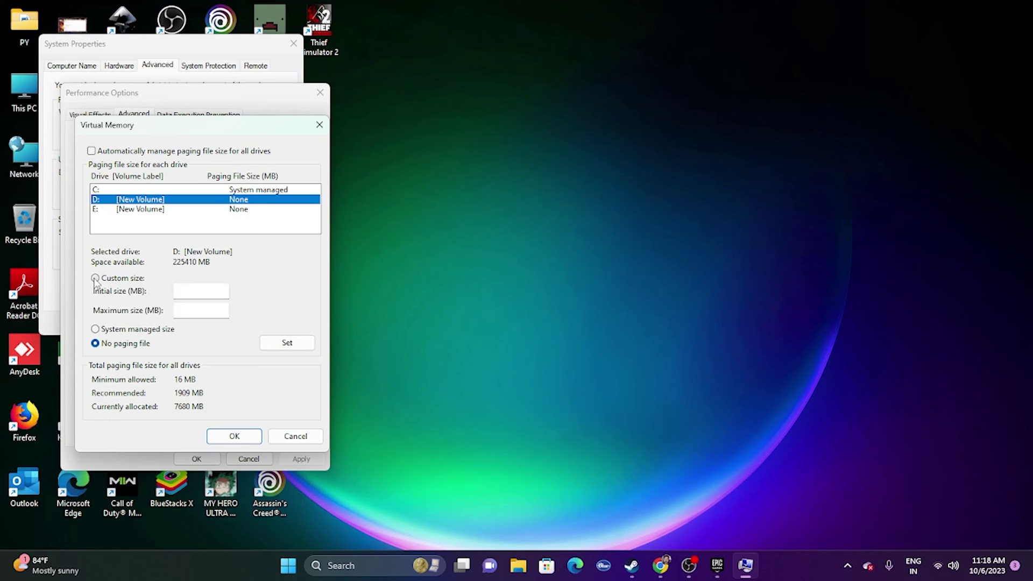
left_click(191, 291)
Open Calculator and multiply 32 by 1024 to convert the memory size to megabytes
left_click(356, 555)
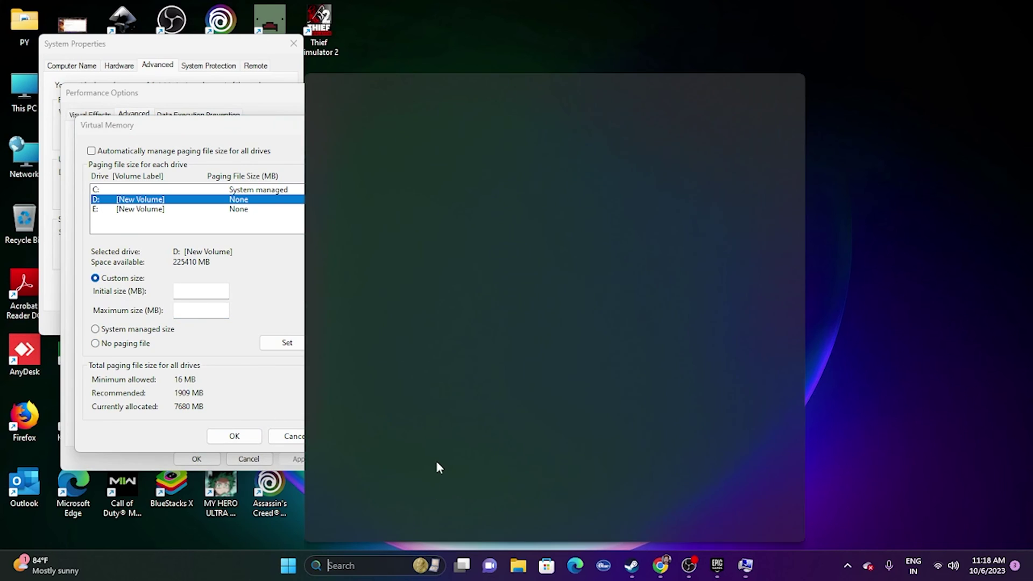
left_click(377, 394)
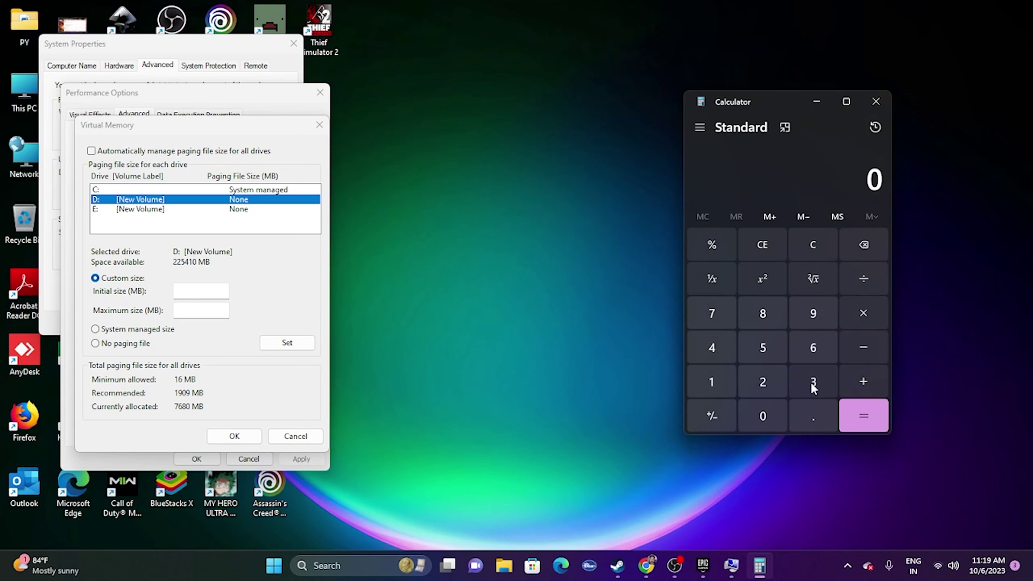
left_click(813, 385)
left_click(769, 381)
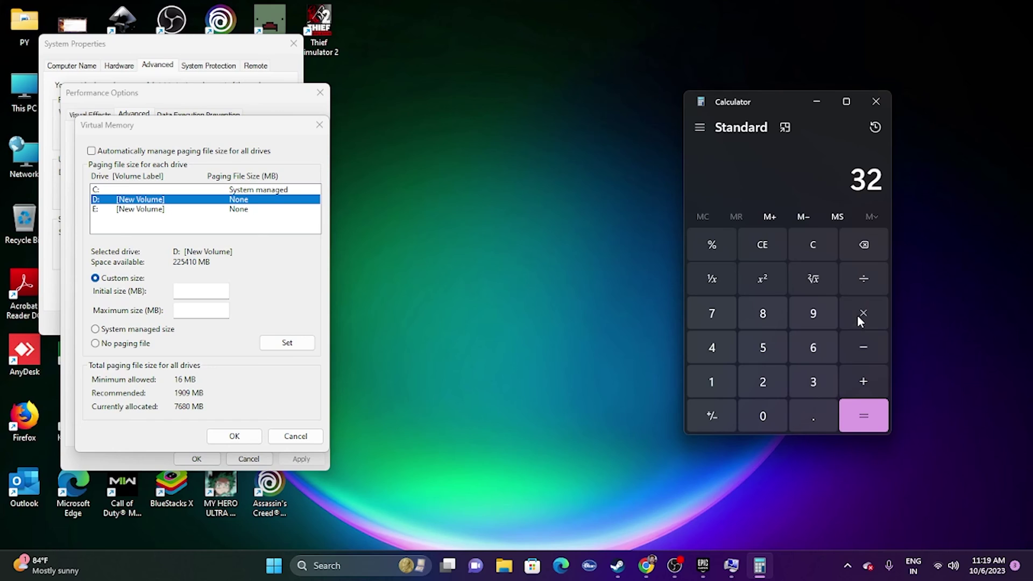
left_click(856, 315)
left_click(711, 382)
left_click(762, 416)
left_click(762, 382)
left_click(713, 348)
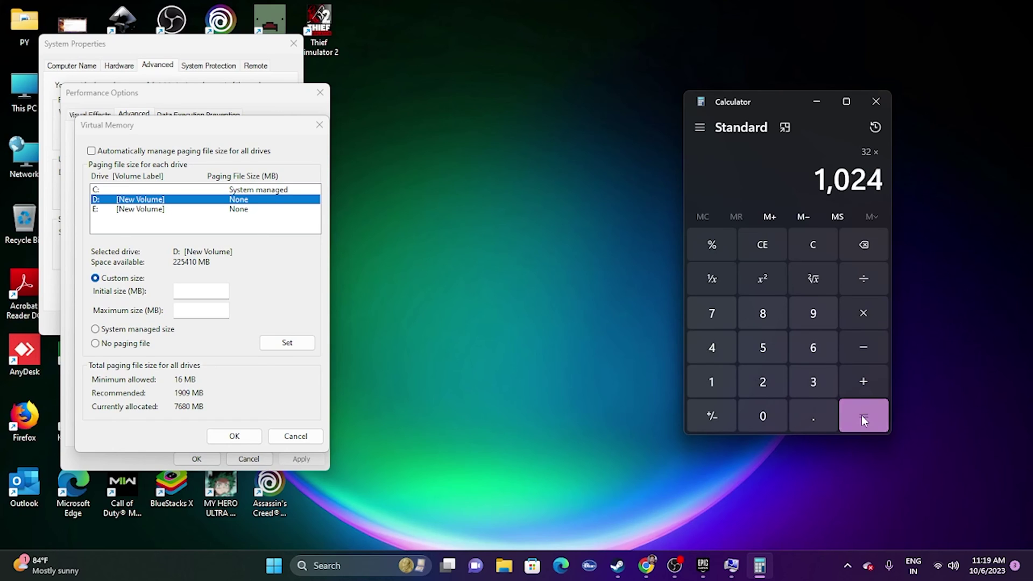
left_click(861, 415)
Multiply the calculated megabyte value by 1.5 and select the displayed result
left_click(855, 312)
left_click(712, 382)
left_click(813, 416)
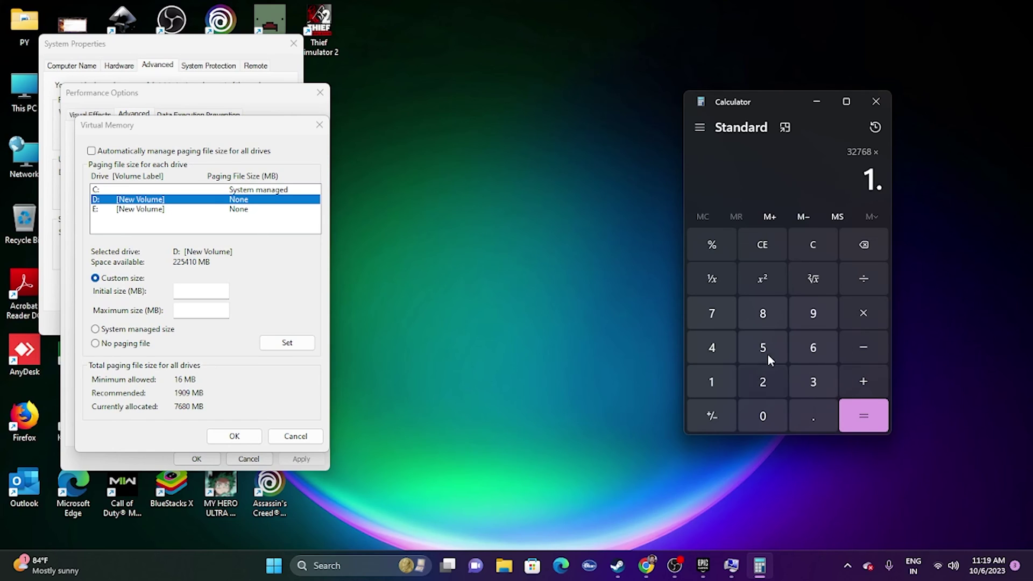
left_click(763, 347)
left_click(863, 415)
left_click_drag(802, 183, 882, 186)
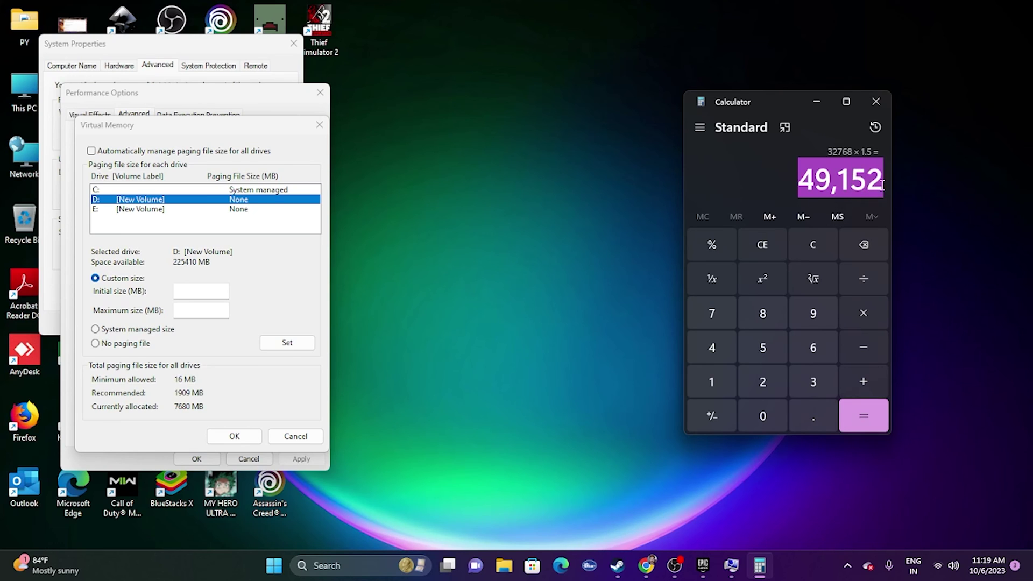
Copy the calculated result and paste it as the initial paging file size, 49,152 MB, for drive D
right_click(869, 191)
left_click(887, 200)
left_click(231, 293)
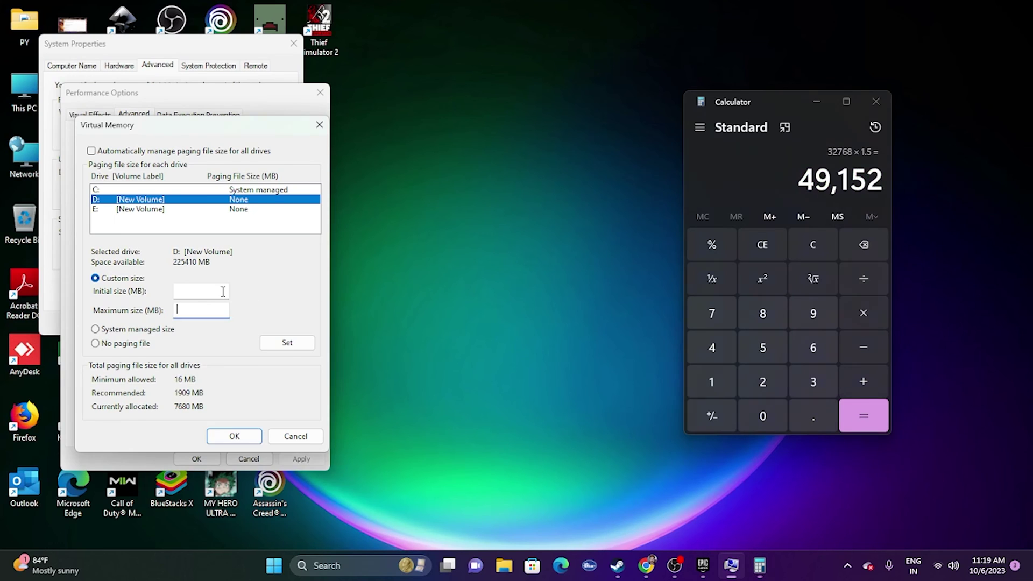
right_click(207, 290)
left_click(239, 347)
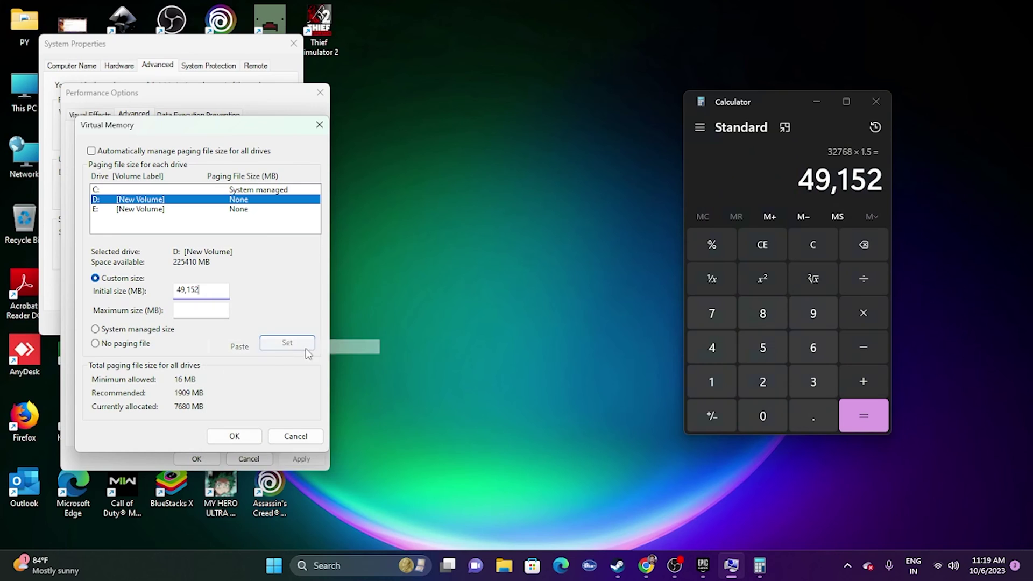
Clear the calculator, multiply 32 by 1024, and multiply that result by 3
left_click(801, 250)
left_click(812, 379)
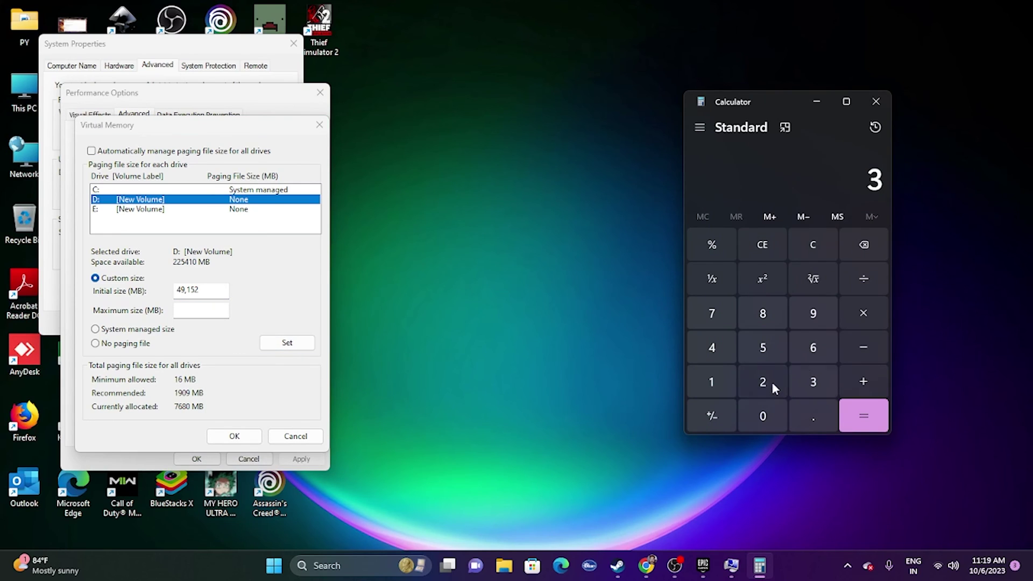
left_click(764, 382)
left_click(863, 313)
type("1024")
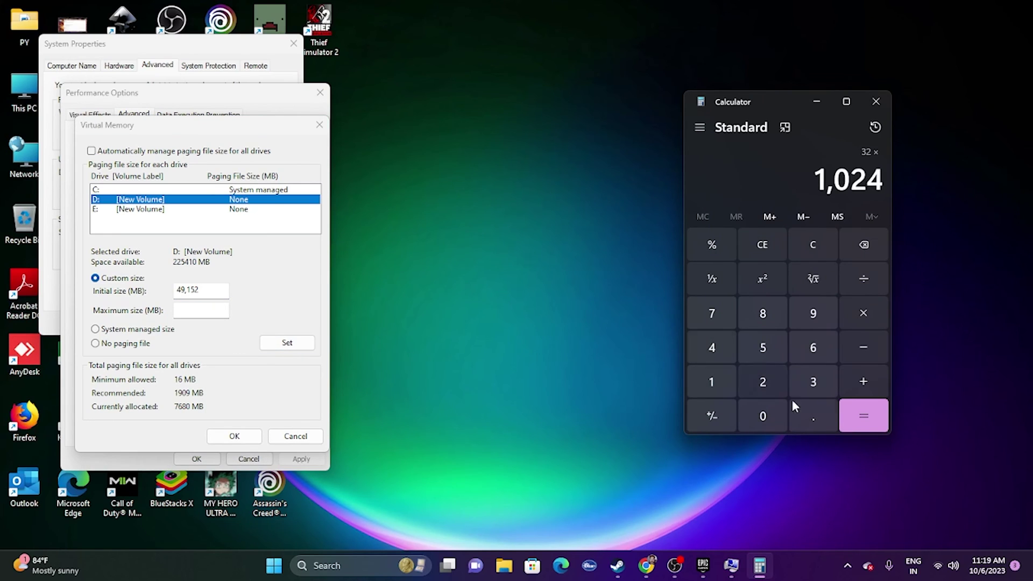
key("Return")
left_click(863, 313)
left_click(818, 376)
left_click(858, 410)
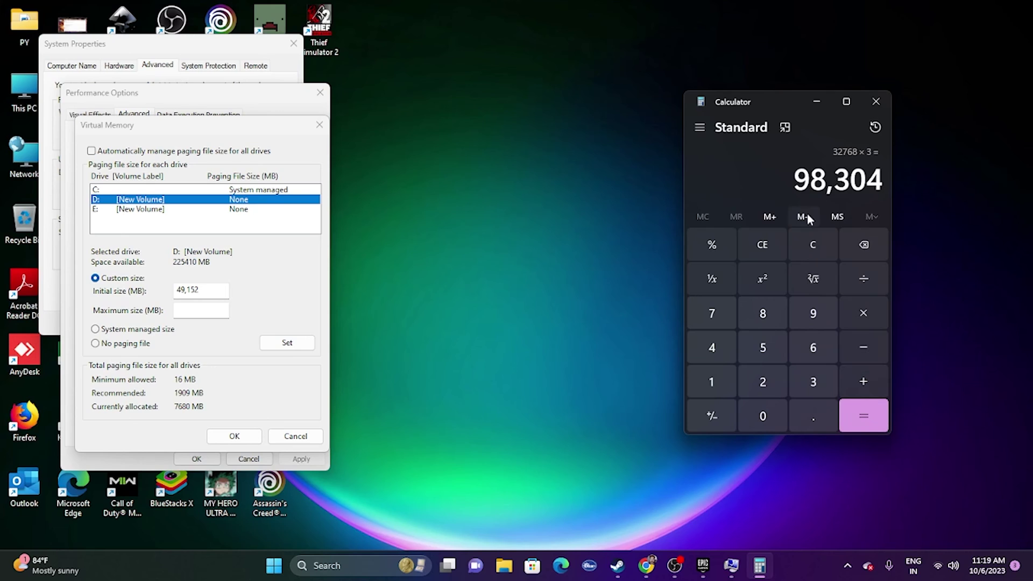
Copy the new calculator result and paste it as the maximum paging file size, 98,304 MB
left_click_drag(840, 180, 881, 181)
right_click(880, 183)
left_click(915, 192)
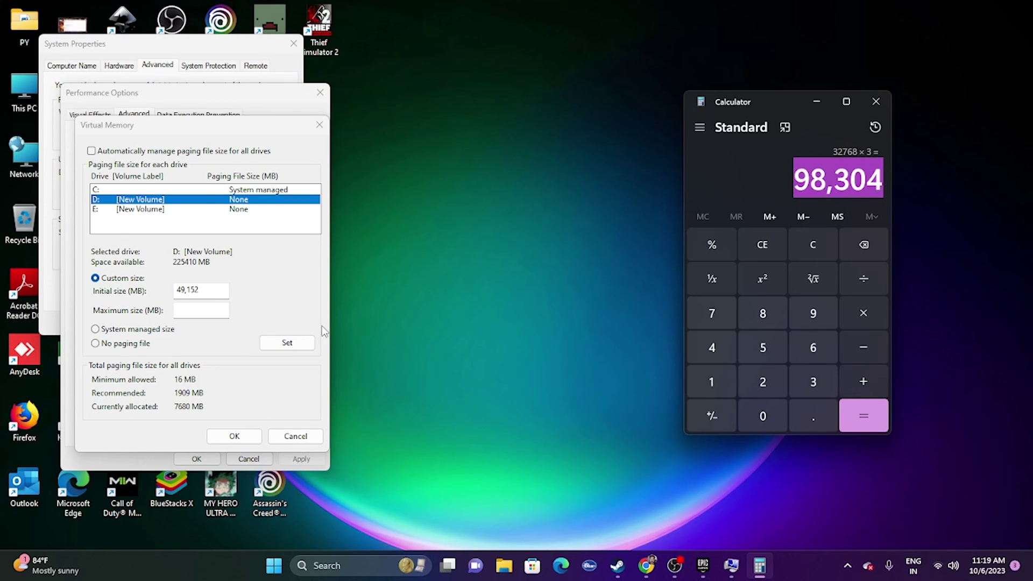
right_click(210, 316)
left_click(240, 369)
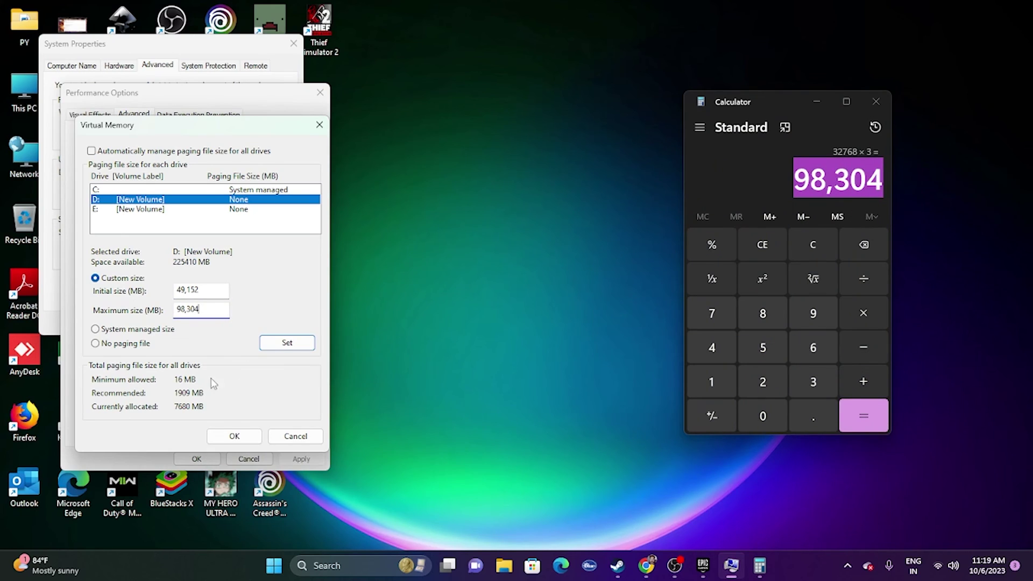
Confirm the Virtual Memory and Performance Options dialogs, and close System Properties and Calculator
left_click(234, 435)
left_click(196, 459)
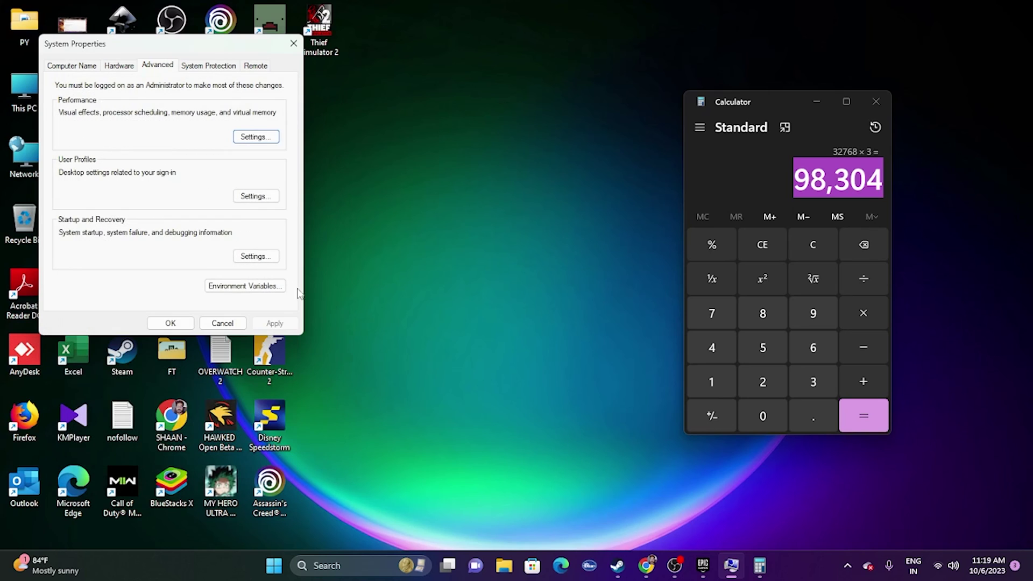
left_click(295, 45)
left_click(876, 101)
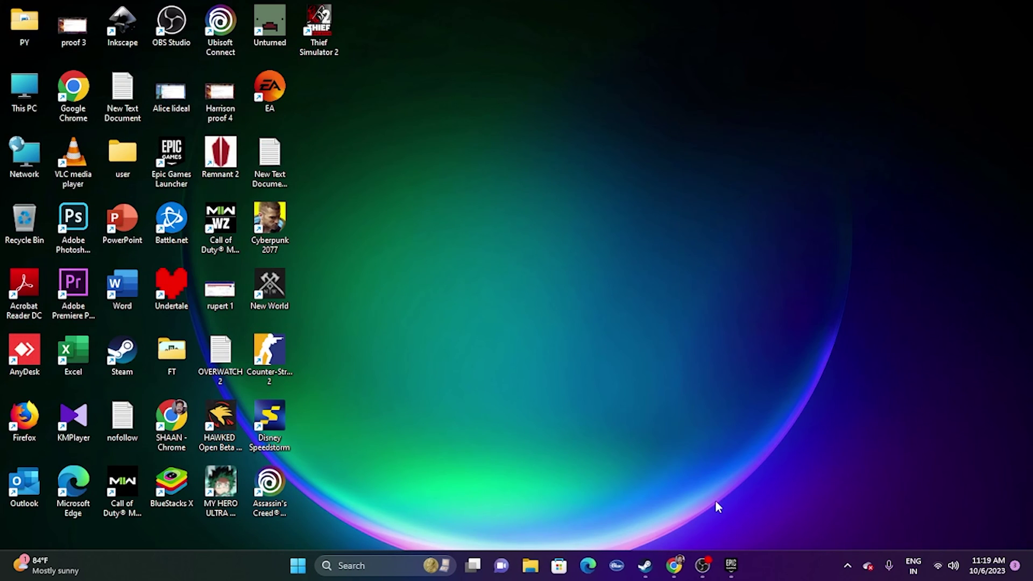
Switch to Chrome and search NVIDIA's GeForce RTX 4090 Laptop GPU drivers for Windows 11, highlighting the newest Game Ready version number
left_click(737, 569)
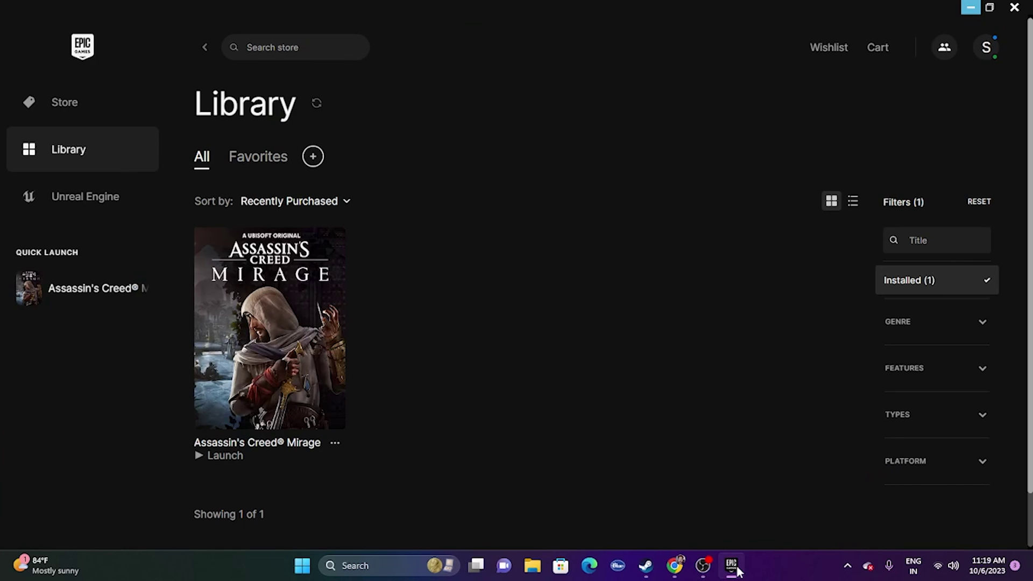
left_click(731, 565)
left_click(674, 565)
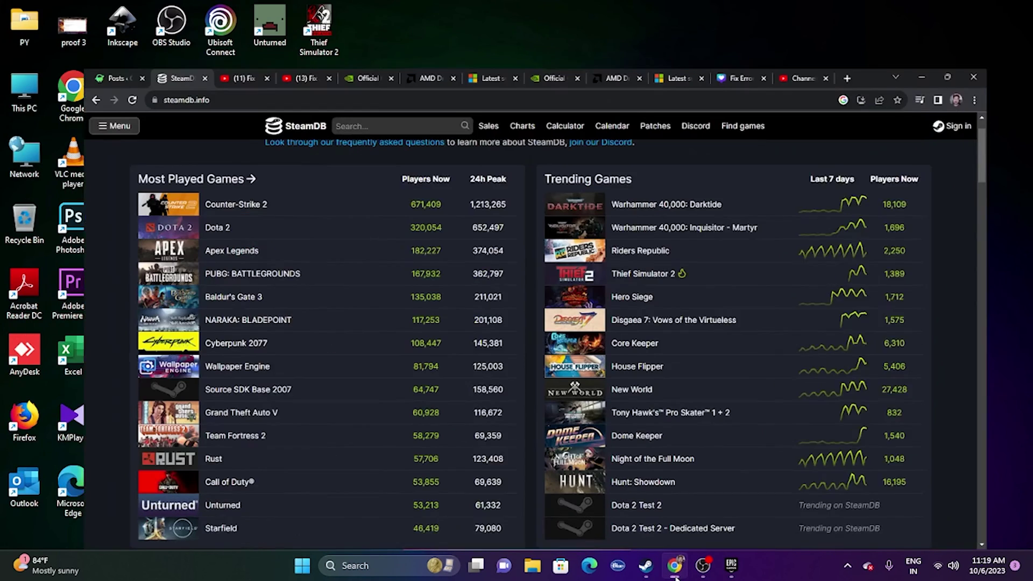
left_click(320, 15)
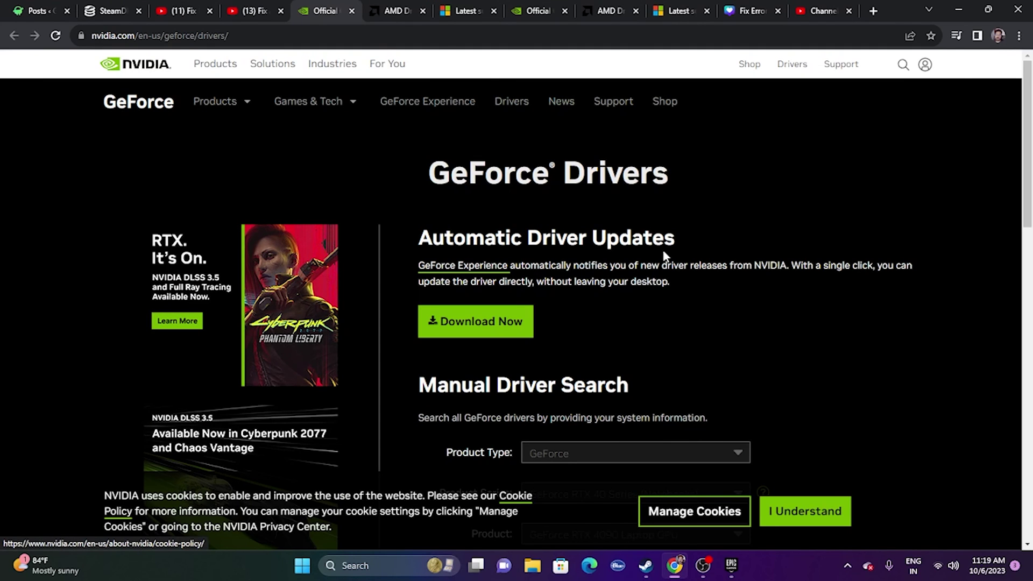
scroll(923, 225, "down", 5)
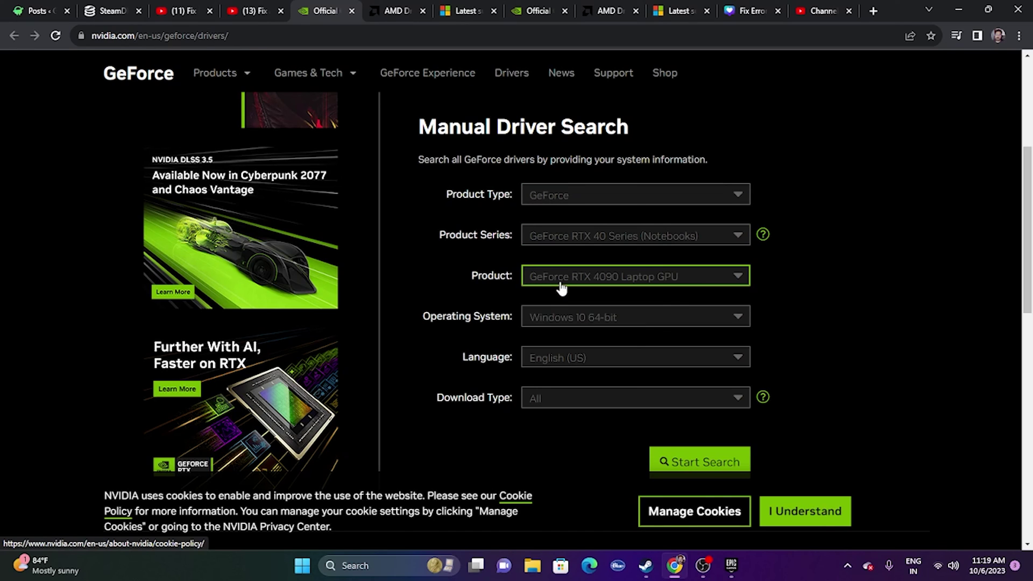
left_click(597, 325)
left_click(588, 360)
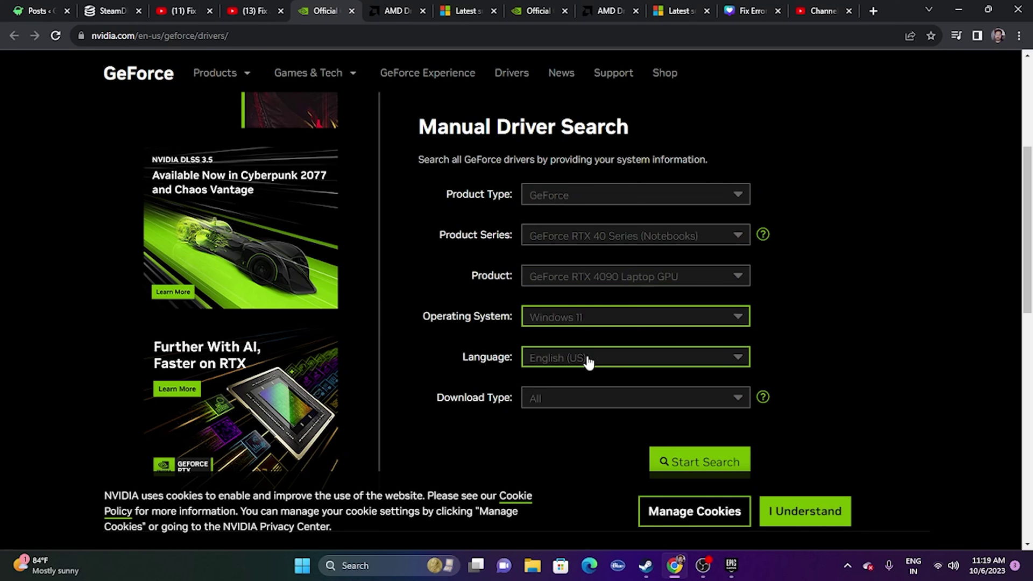
scroll(907, 301, "down", 4)
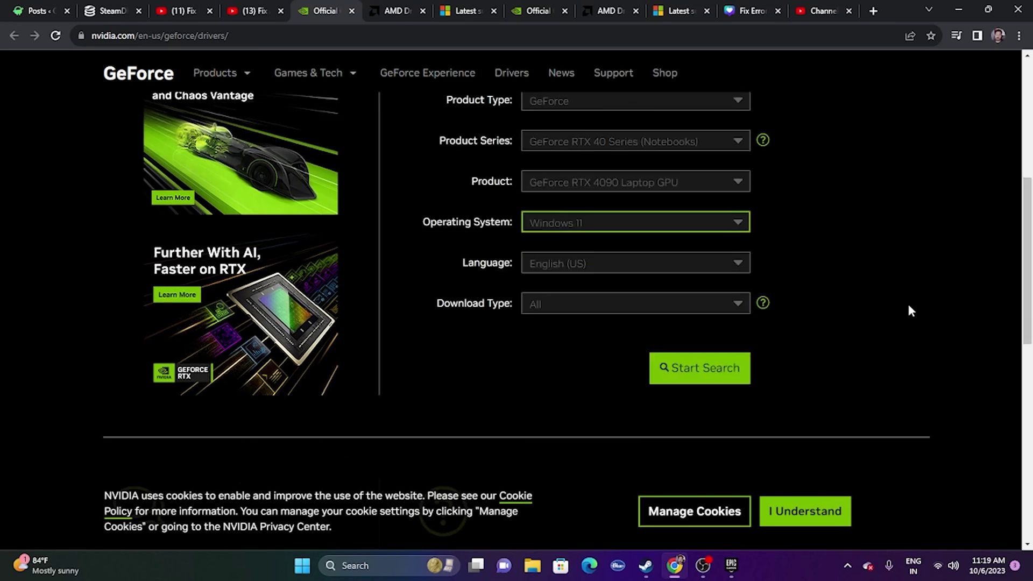
left_click(716, 279)
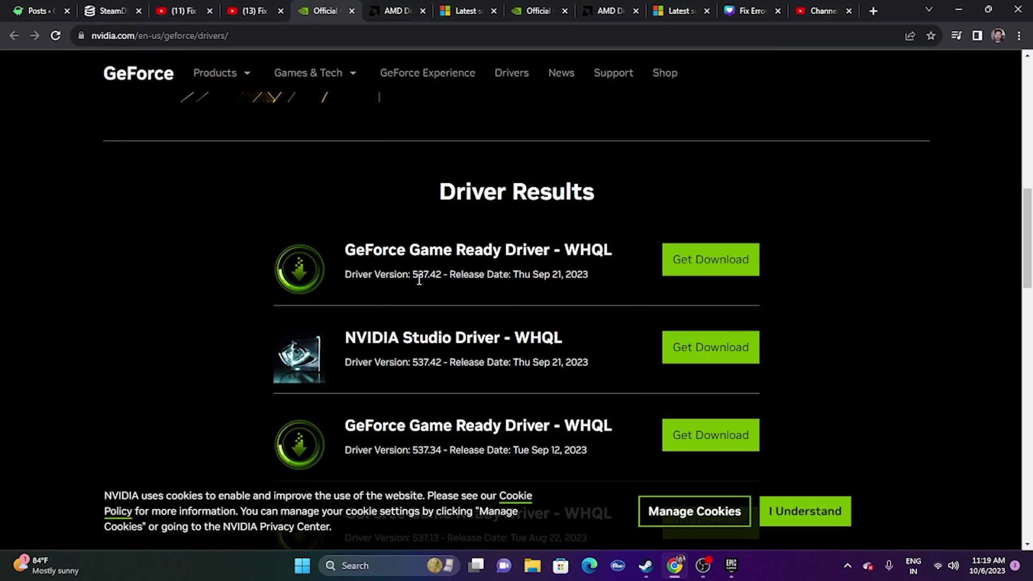
left_click_drag(412, 274, 436, 275)
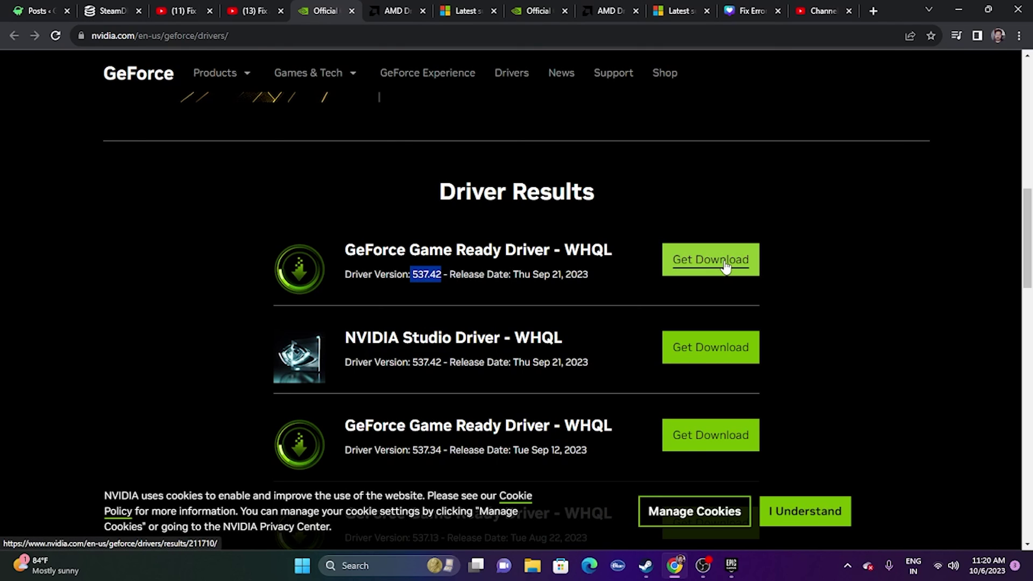
Find the AMD driver page for the Radeon RX 7900 XT in the RX 7000 Series, RX 7900 Series graphics
left_click(415, 17)
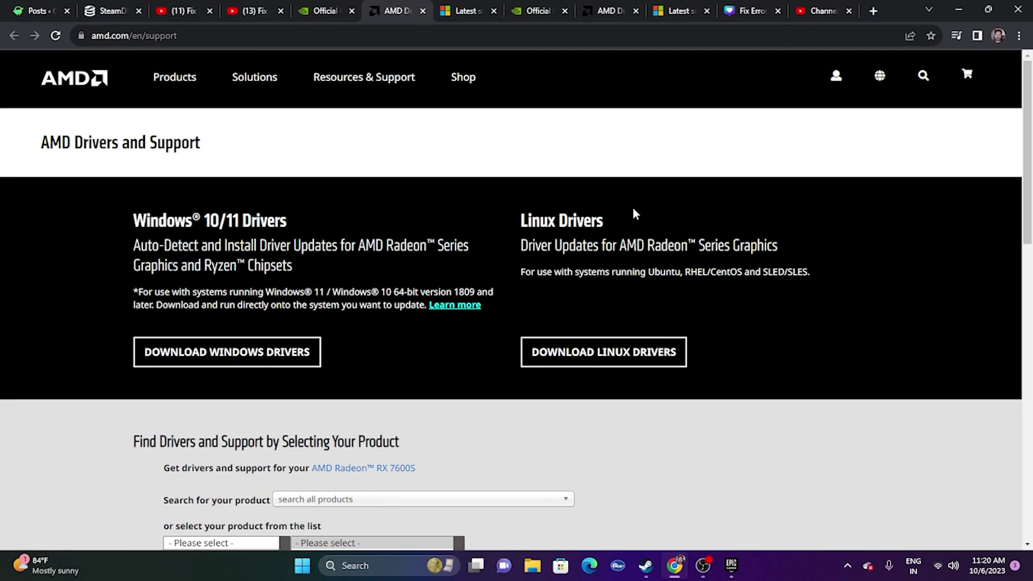
scroll(632, 208, "down", 3)
left_click(226, 361)
left_click(344, 364)
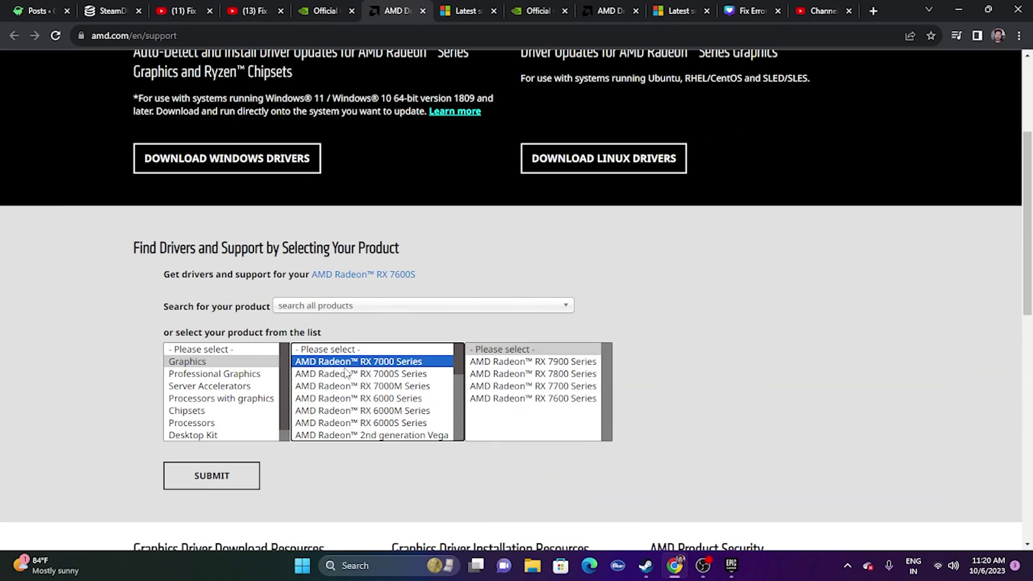
left_click(510, 364)
left_click(626, 375)
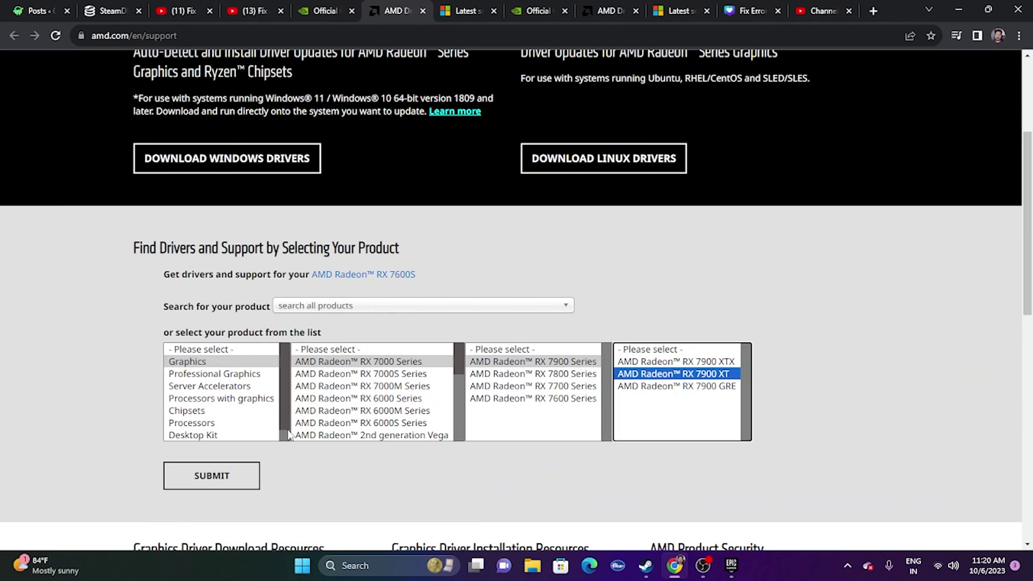
left_click(243, 476)
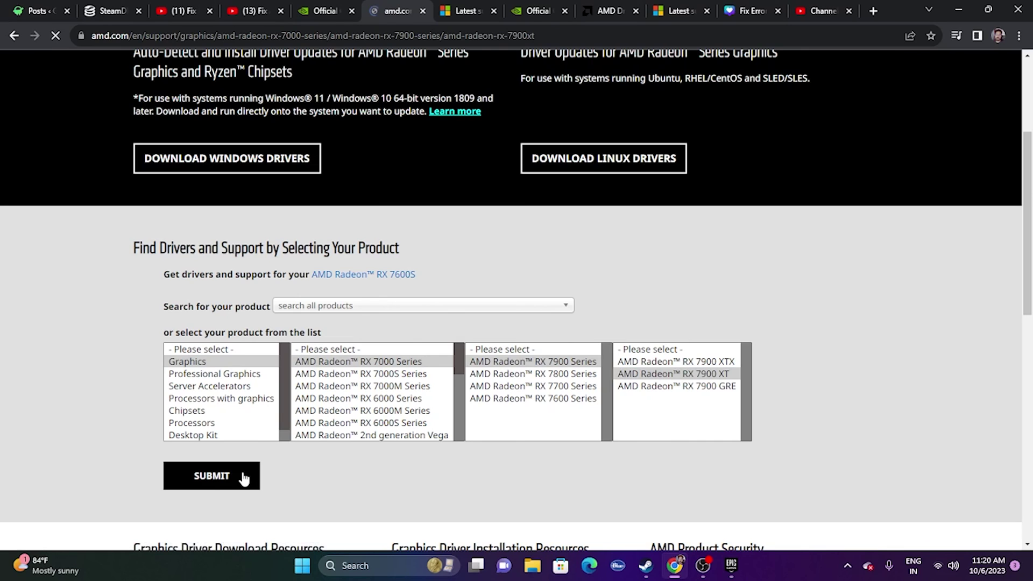
scroll(244, 478, "down", 1)
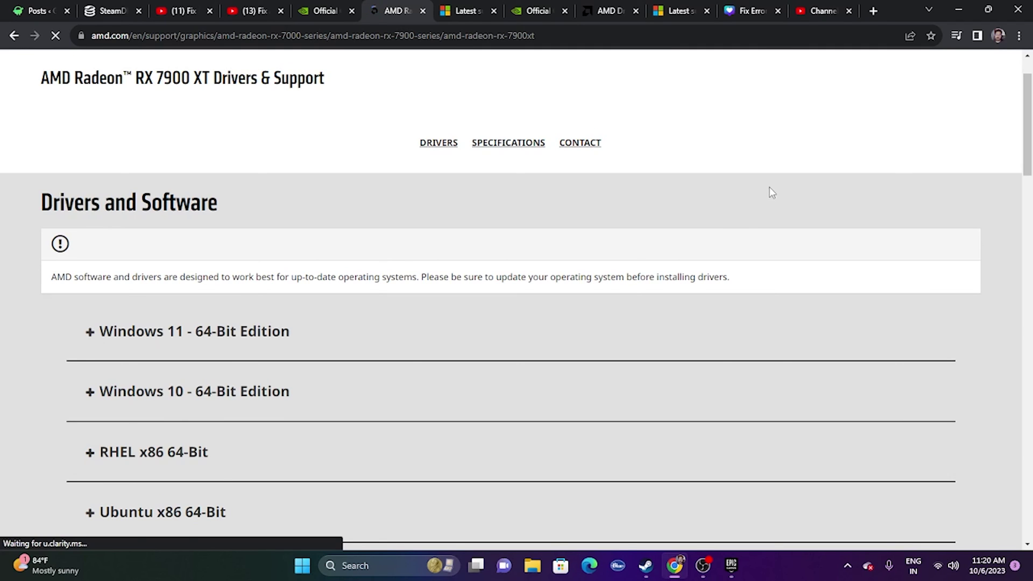
Review the X86 and X64 download links on the Microsoft Visual C++ Redistributable page, and minimize the browser
left_click(473, 10)
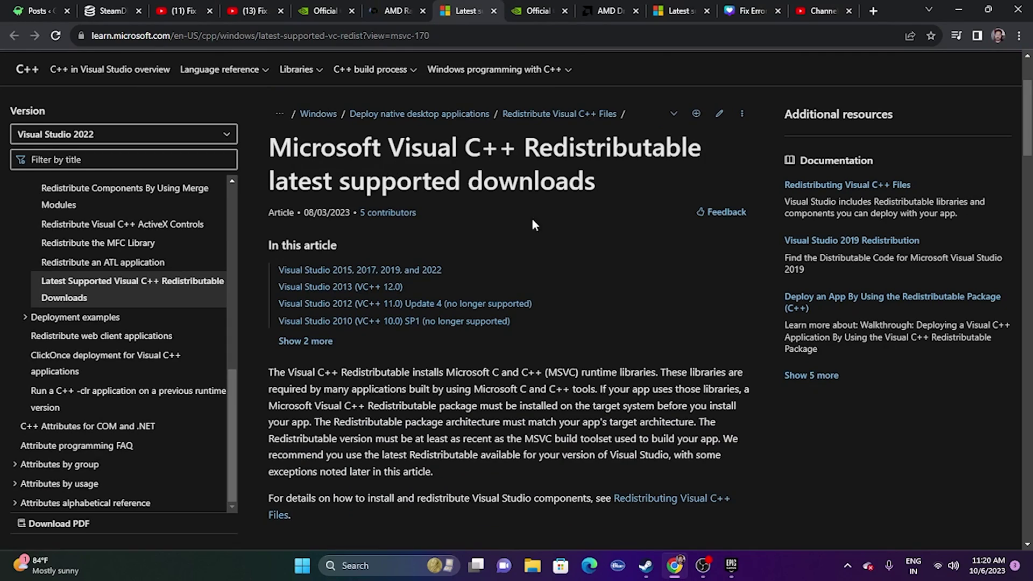
scroll(532, 218, "down", 12)
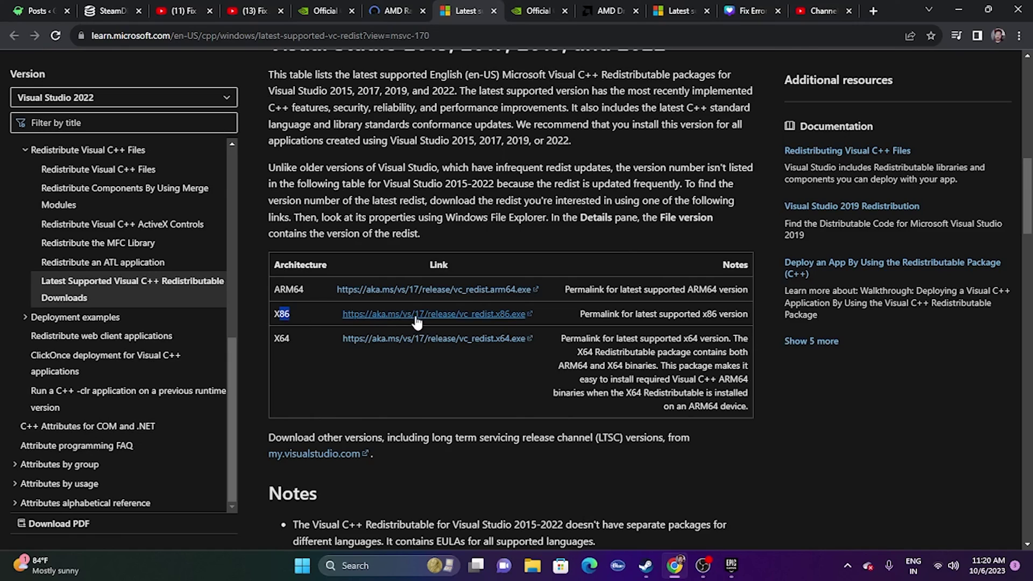
left_click(322, 345)
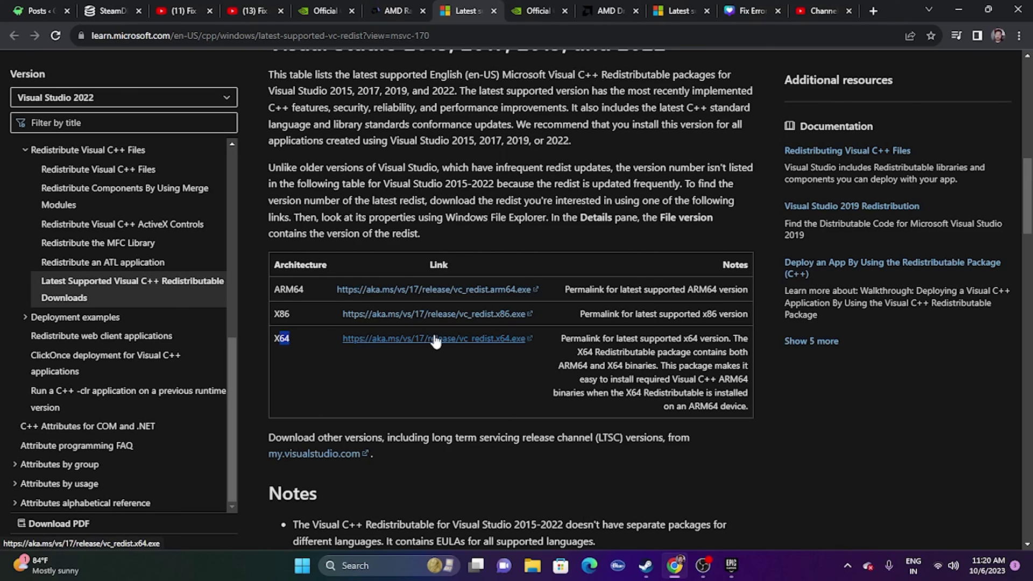
left_click(959, 11)
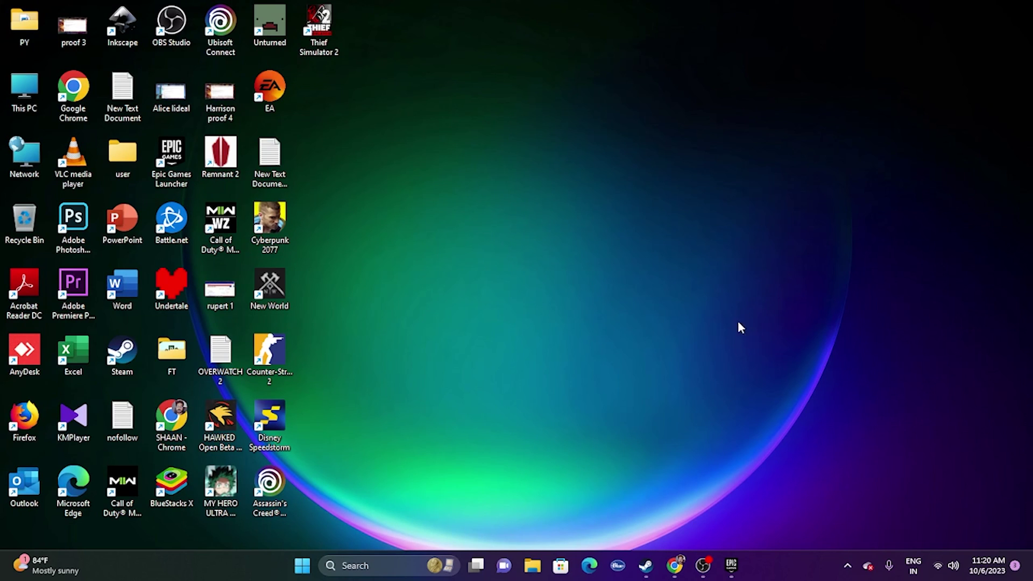
Open Windows Update in the Settings app, check for updates, and close Settings
left_click(376, 566)
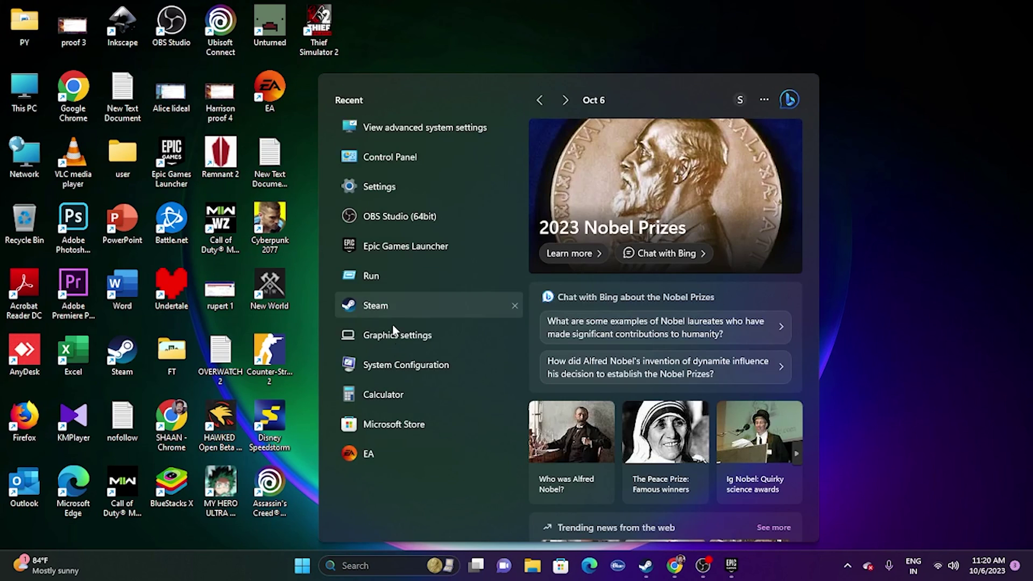
left_click(379, 186)
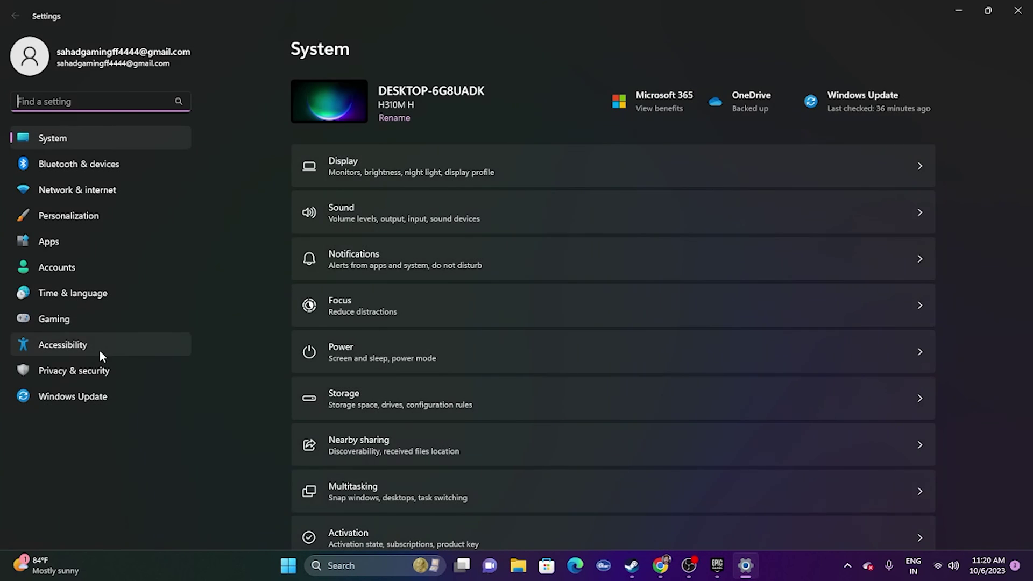
left_click(95, 396)
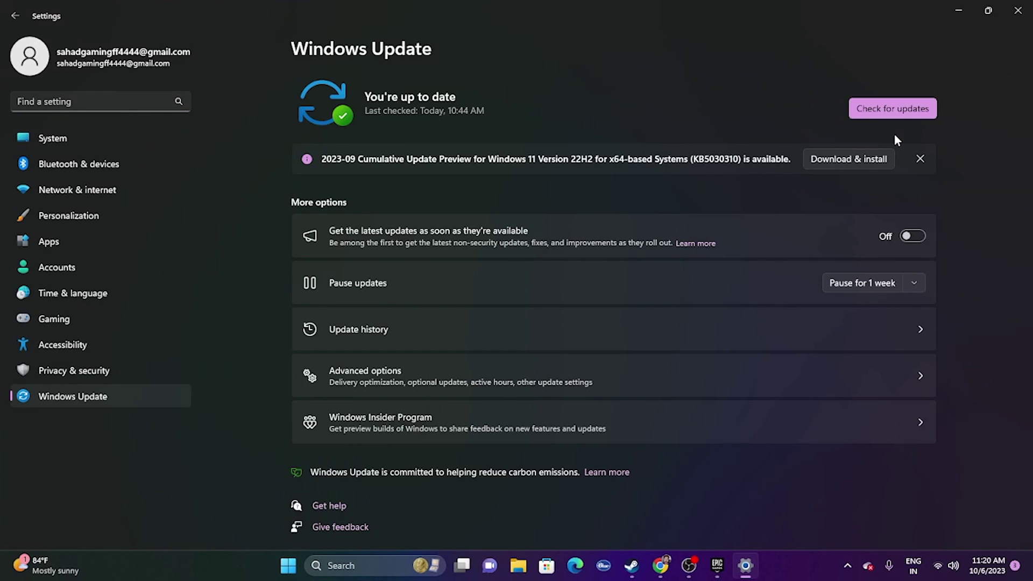
left_click(892, 109)
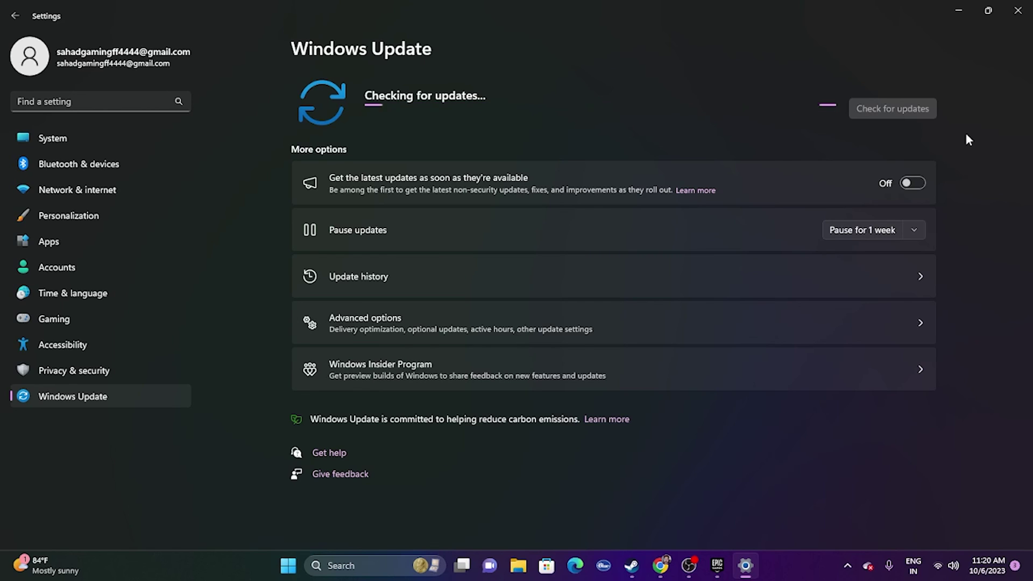
left_click(1019, 10)
Switch to Epic Games Launcher and review the installation and launch options for Assassin's Creed Mirage
left_click(736, 561)
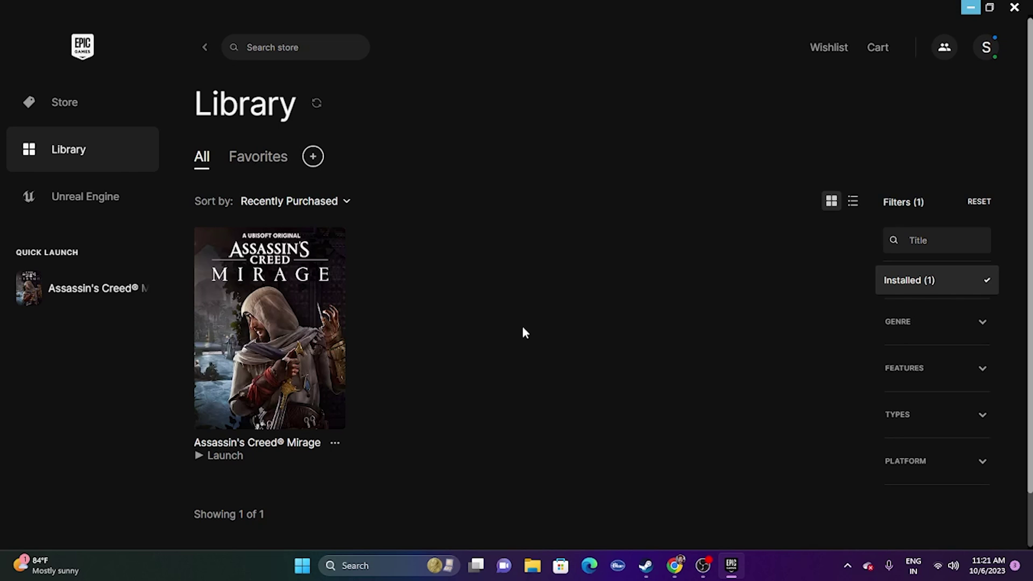
left_click(336, 443)
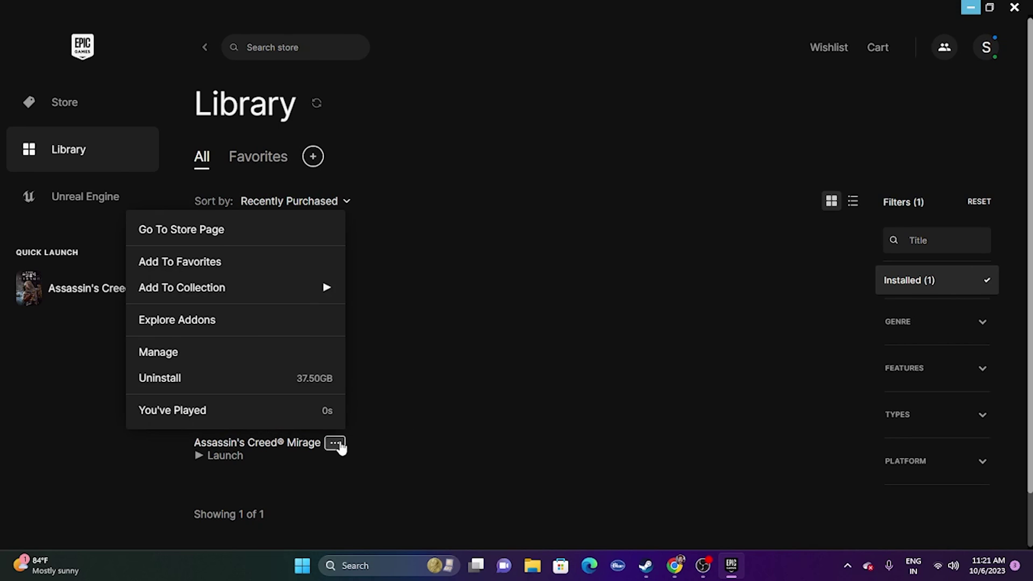
left_click(198, 355)
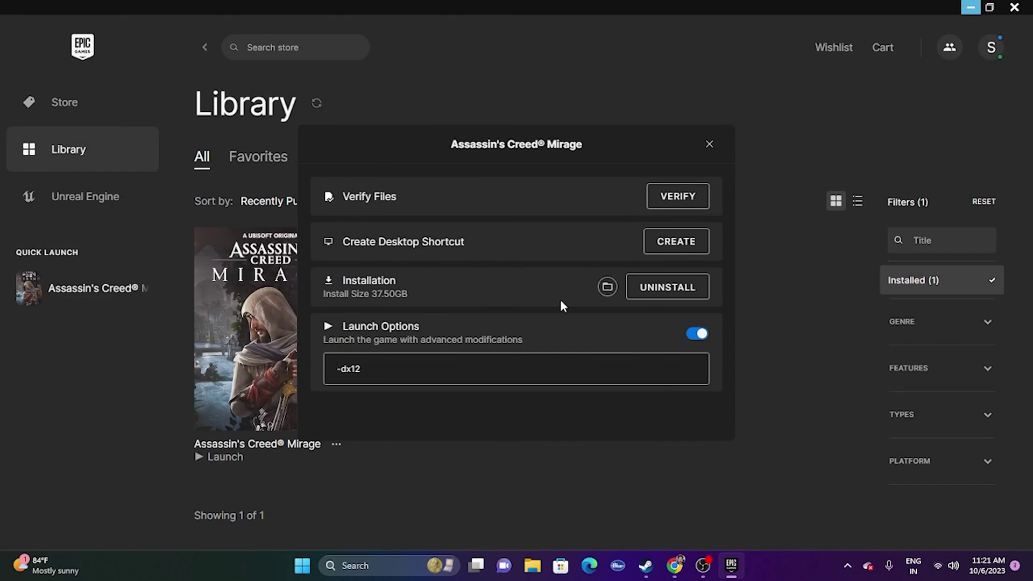
left_click(709, 144)
Open This PC in File Explorer to examine the available drives and their free space, and close the window
left_click(532, 565)
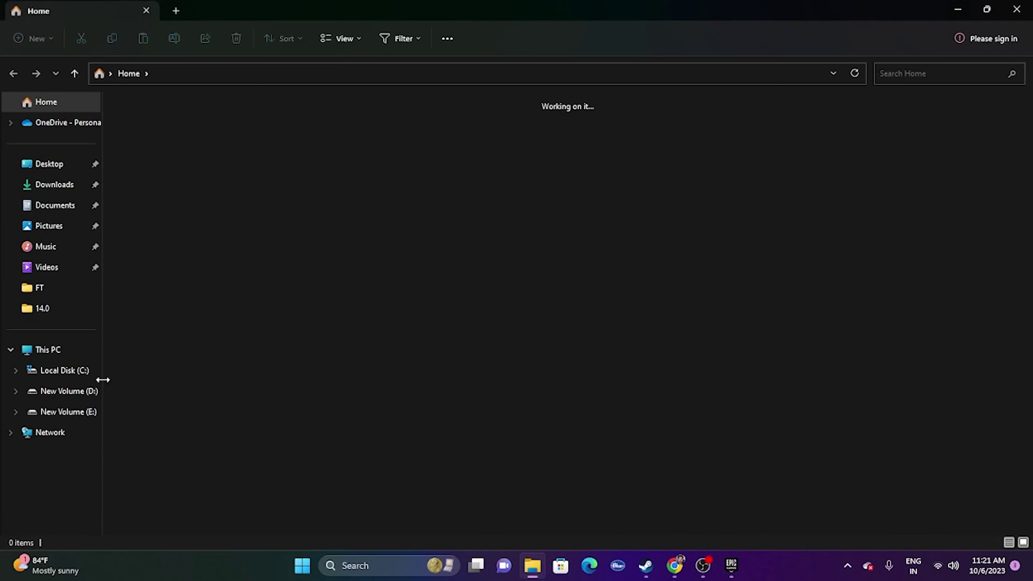
left_click(67, 350)
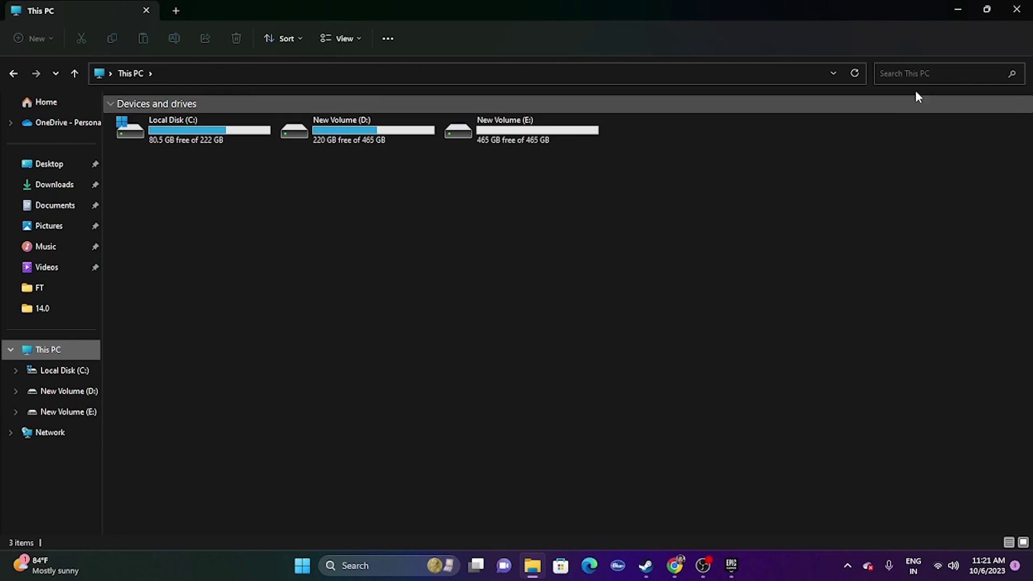
left_click(1016, 9)
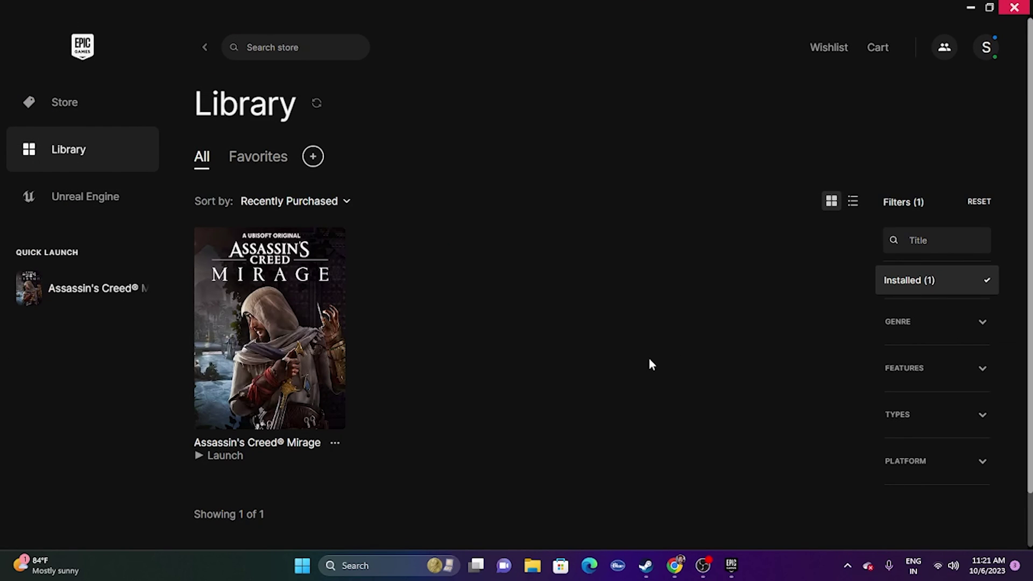
left_click(334, 443)
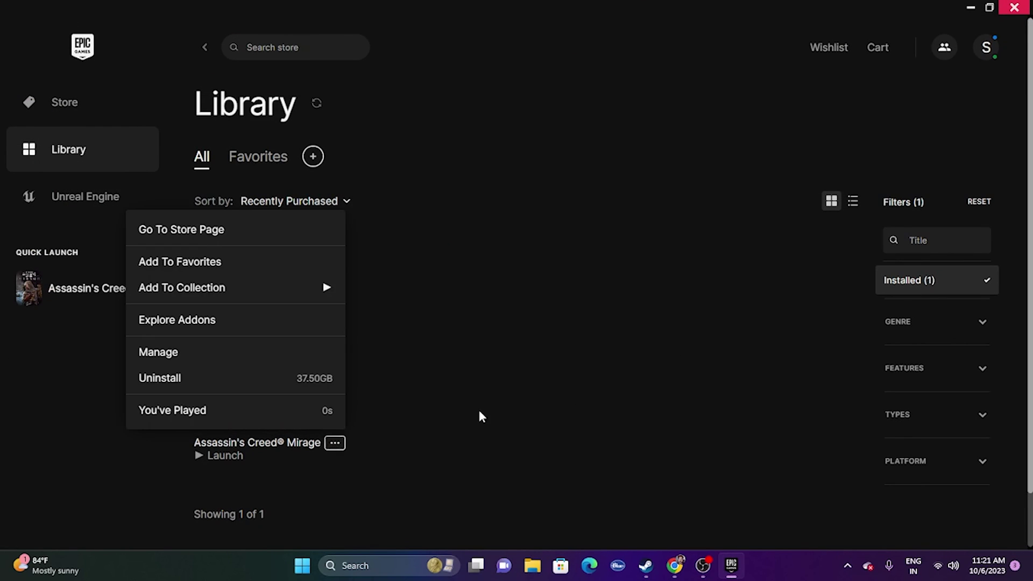
left_click(494, 413)
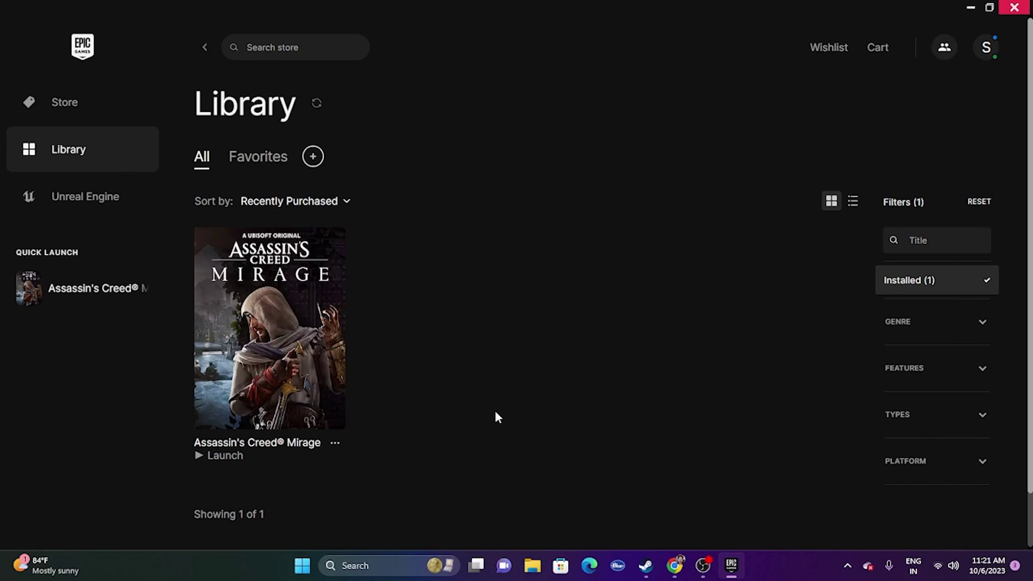